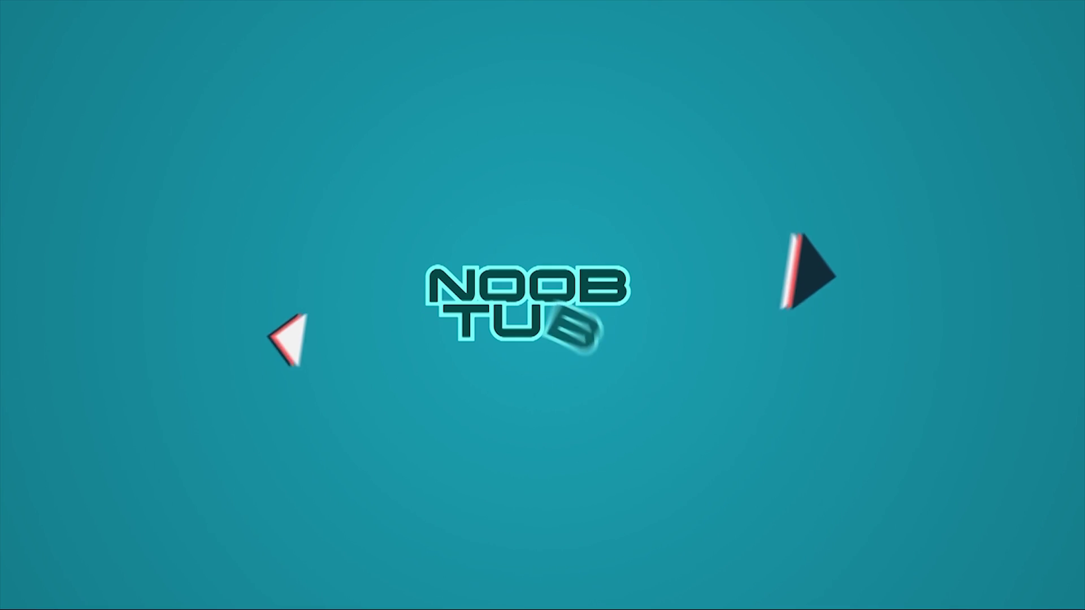
Step: Place the photo edit.jpg from the Desktop onto the artboard
click(101, 14)
click(148, 269)
click(113, 109)
drag(579, 131, 578, 253)
scroll(498, 216, up, 3)
click(254, 182)
click(459, 428)
click(458, 168)
key(p)
Step: Resize and reposition the photo to fit the artboard, then fit the artboard in the window
click(66, 84)
drag(458, 168, 482, 192)
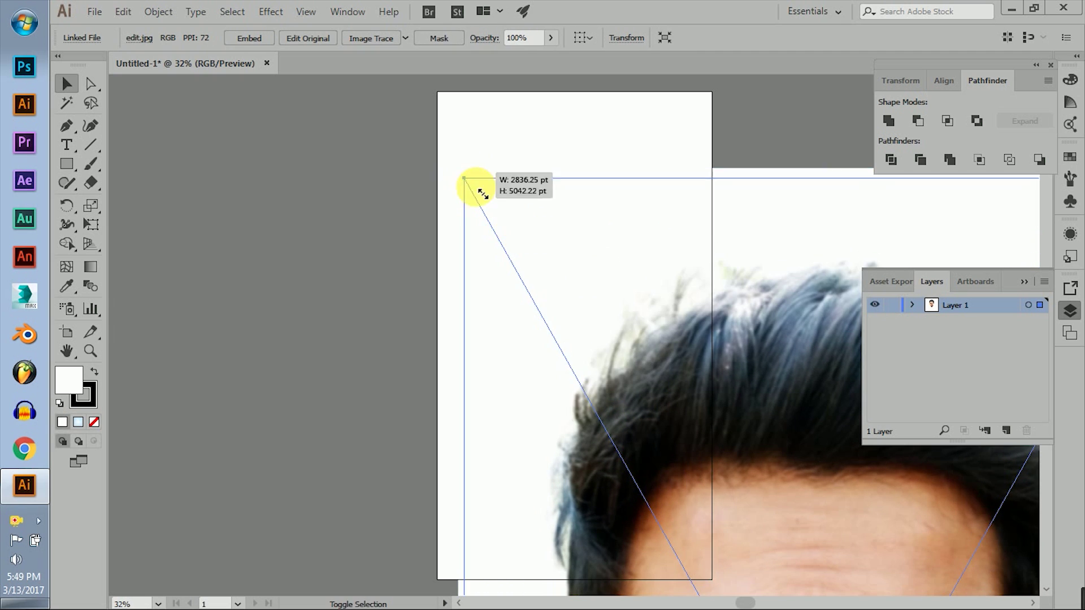
drag(481, 192, 423, 168)
drag(569, 251, 586, 177)
drag(706, 97, 714, 91)
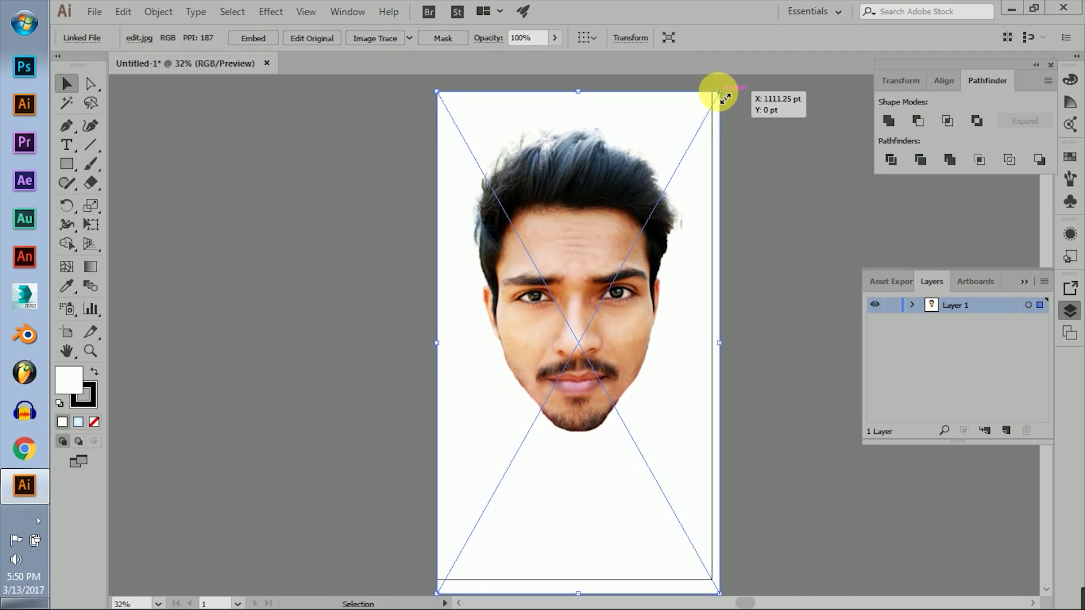
click(747, 275)
key(ctrl+0)
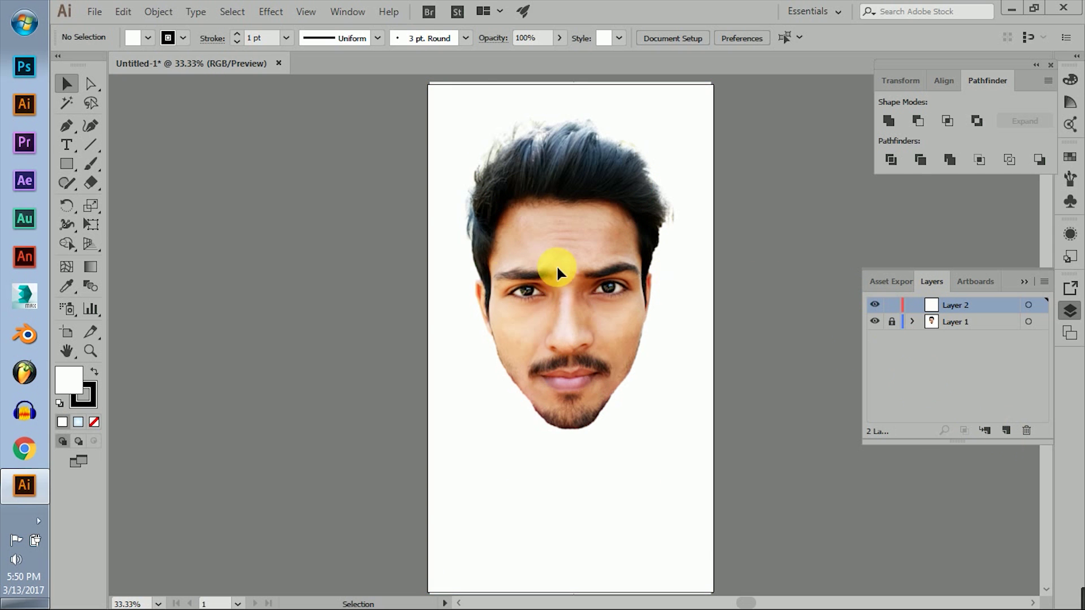
Step: Zoom into the face and start a Pen outline down the hair edge, with no fill
key(ctrl+plus)
key(ctrl+plus)
scroll(307, 291, up, 2)
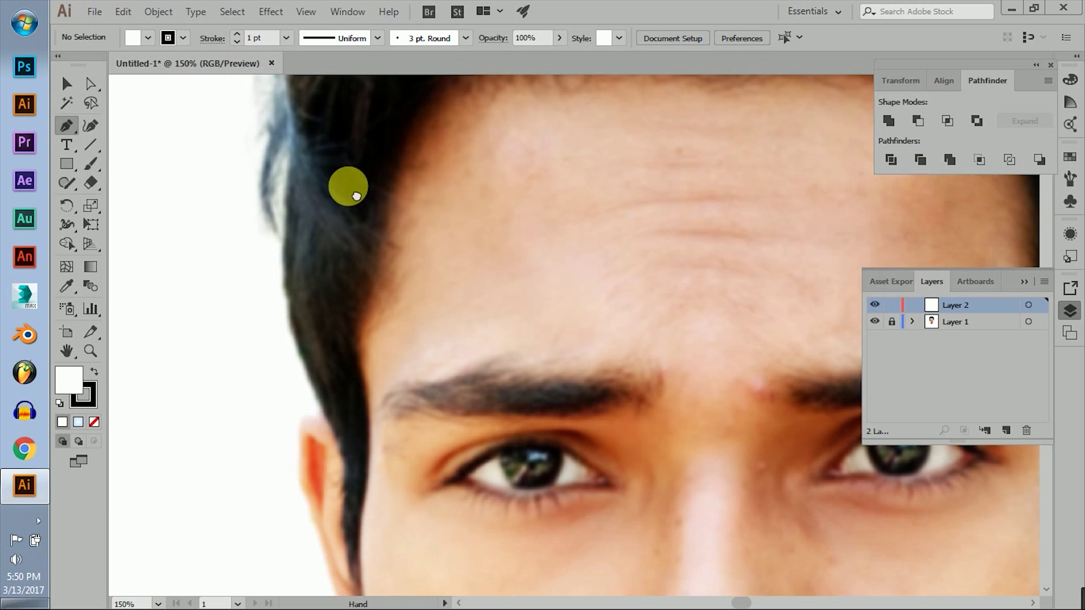
click(289, 148)
click(290, 323)
scroll(350, 285, up, 1)
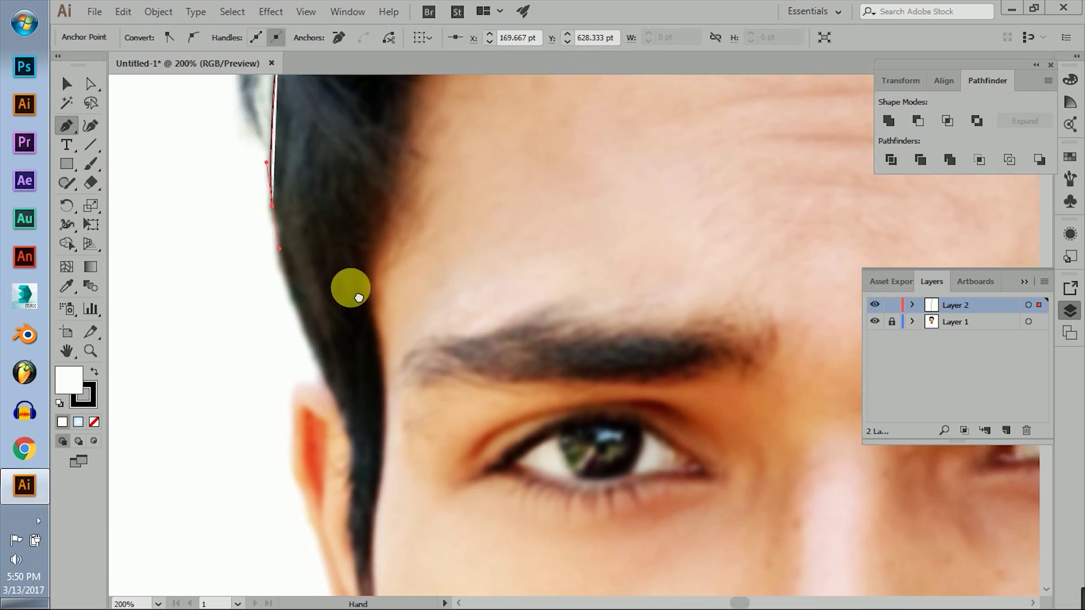
drag(382, 419, 370, 452)
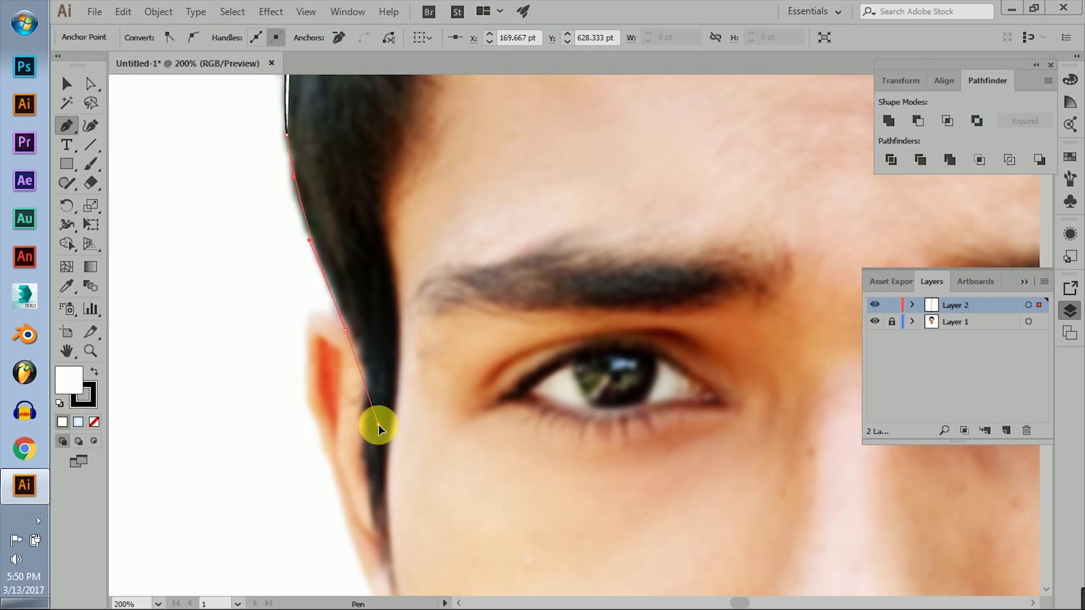
click(356, 341)
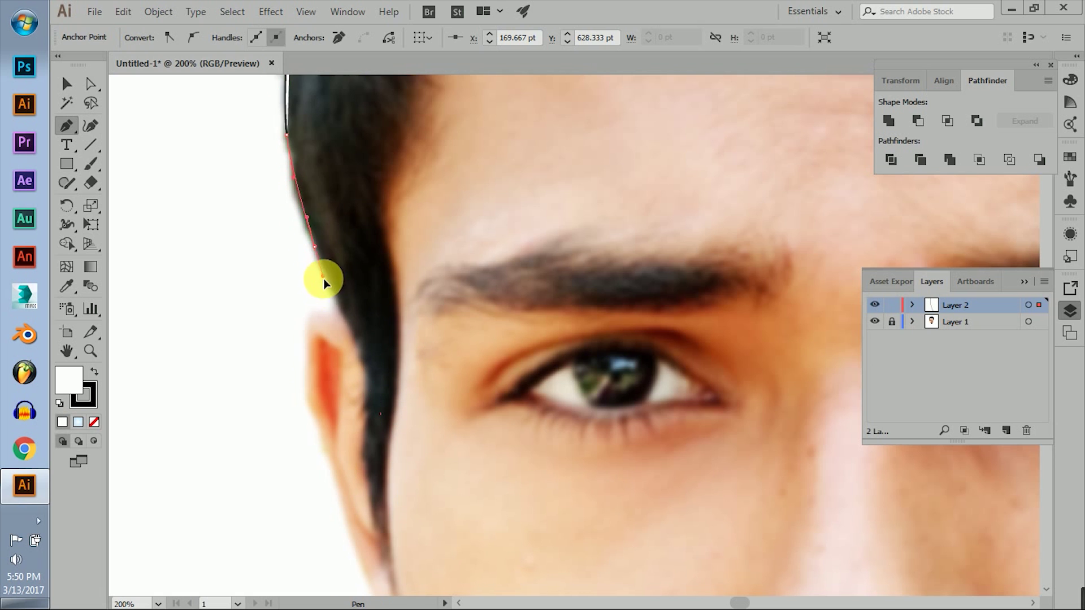
click(365, 413)
click(366, 492)
click(94, 422)
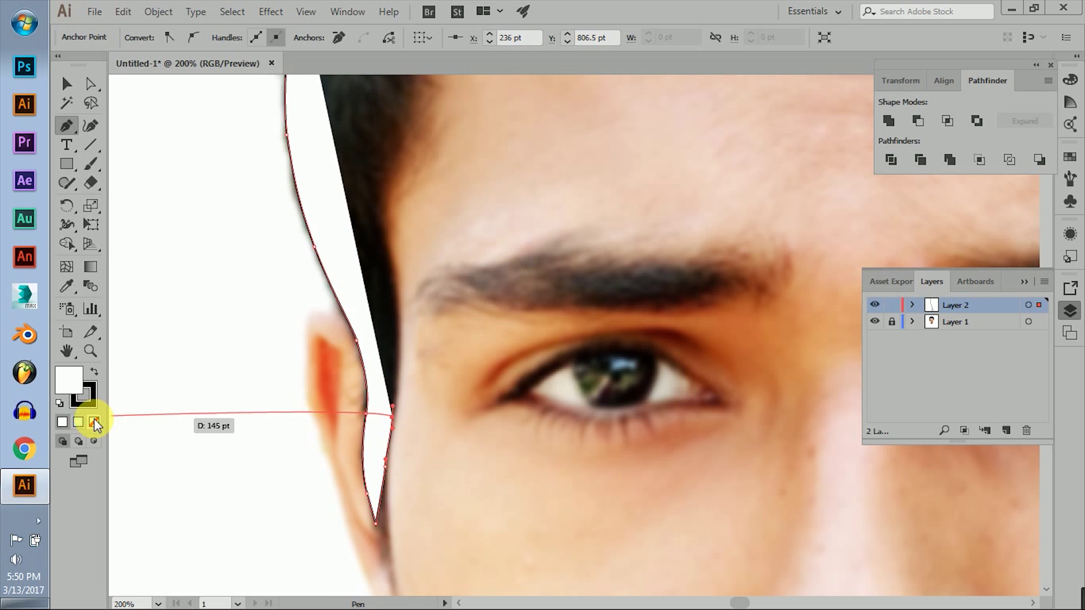
scroll(380, 417, up, 2)
Step: Extend the hair outline up the edge and along the hairline to the side hair
click(383, 376)
click(368, 322)
scroll(379, 332, up, 2)
drag(369, 384, 375, 366)
scroll(395, 327, up, 2)
mouse_move(393, 330)
mouse_down()
mouse_move(419, 310)
mouse_move(569, 311)
mouse_move(473, 243)
mouse_up()
scroll(460, 209, up, 2)
click(605, 295)
click(462, 236)
scroll(429, 252, down, 3)
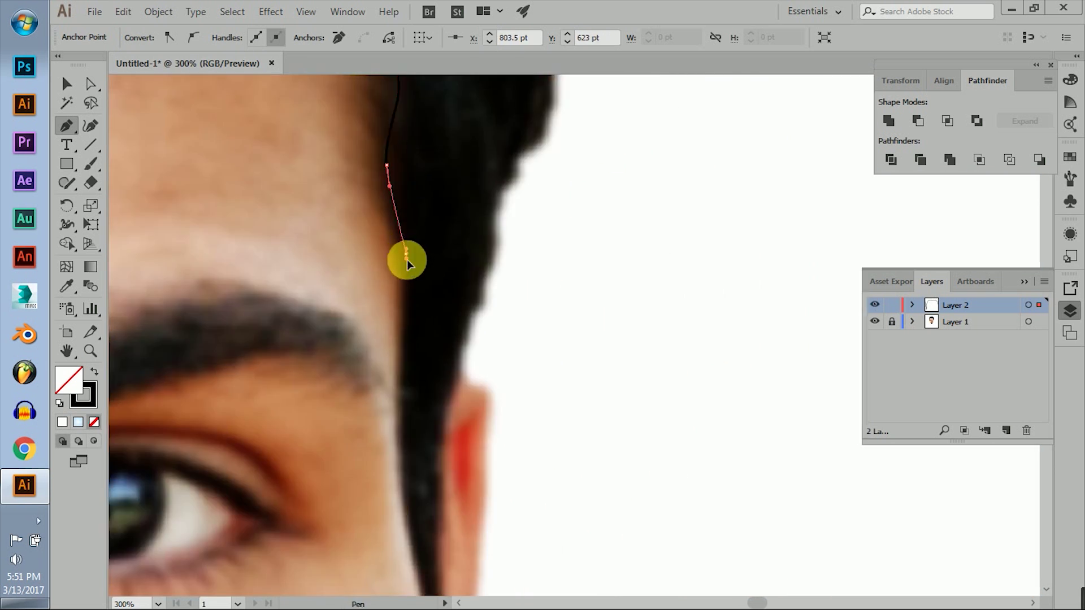
scroll(376, 281, up, 1)
Step: Add anchors and a curve along the side hair edge
click(387, 353)
scroll(388, 354, down, 2)
click(377, 386)
scroll(375, 291, up, 2)
scroll(376, 310, up, 1)
click(375, 310)
scroll(376, 308, up, 2)
scroll(383, 294, up, 2)
scroll(378, 289, down, 1)
scroll(390, 327, up, 2)
click(383, 184)
mouse_move(383, 184)
mouse_down()
mouse_move(507, 433)
mouse_move(525, 423)
mouse_move(560, 435)
mouse_up()
Step: Trace the zig-zag spiky hair tips with Pen anchors
click(573, 359)
click(558, 345)
click(563, 323)
click(550, 321)
mouse_move(534, 296)
mouse_down()
mouse_move(519, 355)
mouse_move(517, 303)
mouse_up()
scroll(517, 303, up, 1)
click(514, 343)
click(508, 387)
click(477, 365)
click(494, 338)
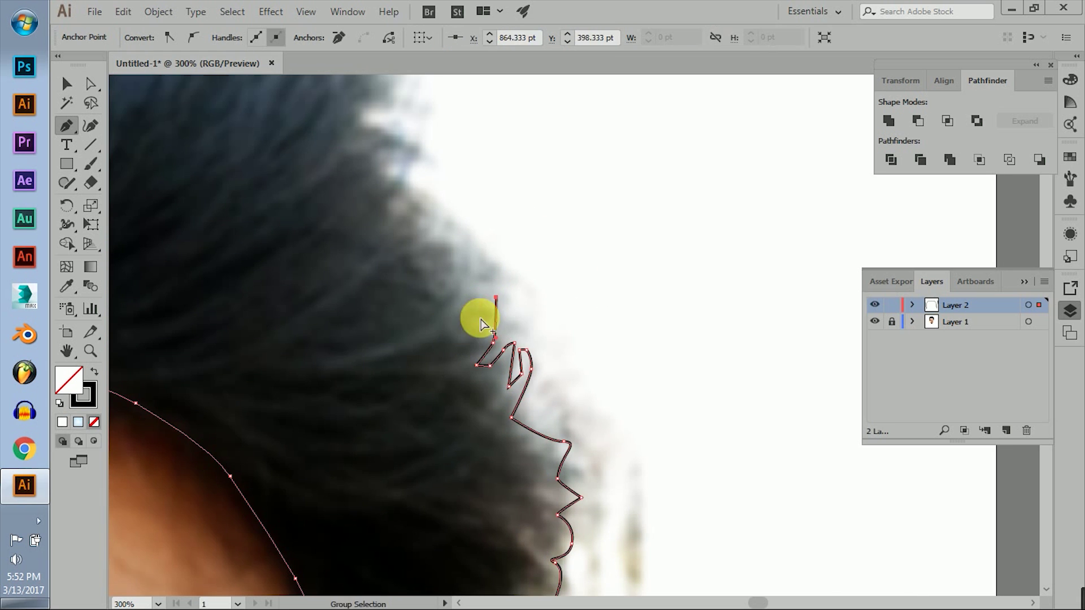
scroll(415, 205, down, 1)
Step: Continue tracing curved hair tips and zig-zags along the top of the hair
click(585, 396)
click(558, 361)
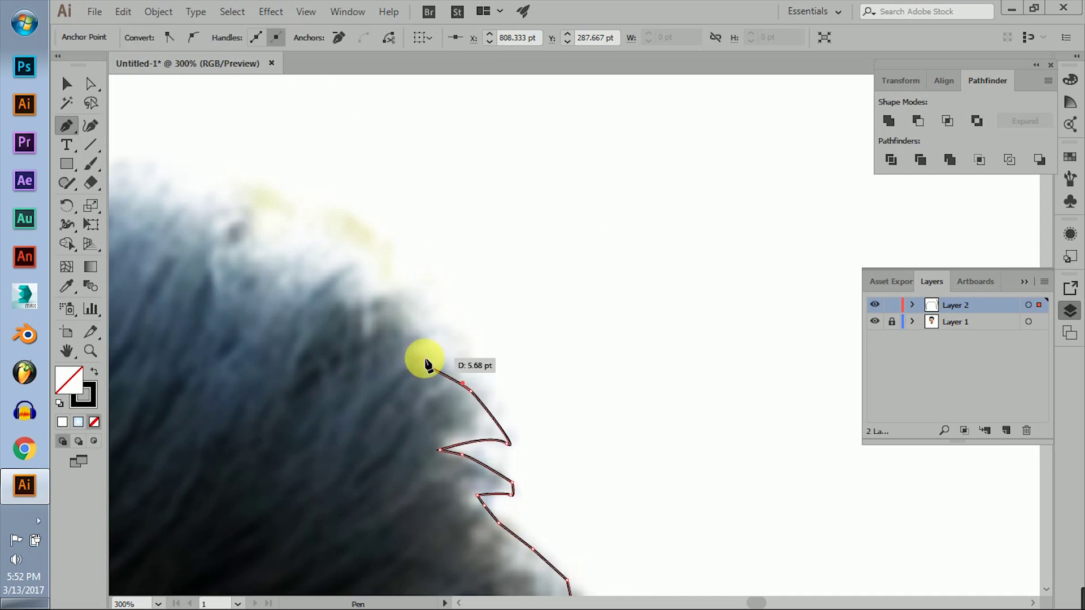
drag(424, 359, 508, 340)
drag(533, 340, 542, 328)
scroll(473, 266, down, 1)
click(543, 342)
click(517, 334)
click(482, 313)
click(458, 292)
drag(392, 274, 377, 281)
scroll(378, 281, down, 1)
Step: Trace the outline over the hair crown and leftward along the left hair
click(541, 350)
click(507, 308)
click(467, 308)
click(429, 316)
drag(407, 329, 399, 336)
scroll(345, 334, up, 1)
click(398, 310)
click(368, 328)
click(350, 342)
click(328, 354)
drag(352, 289, 341, 303)
Step: Finish the outline down the hair's left edge and fill the shape black
scroll(285, 375, down, 3)
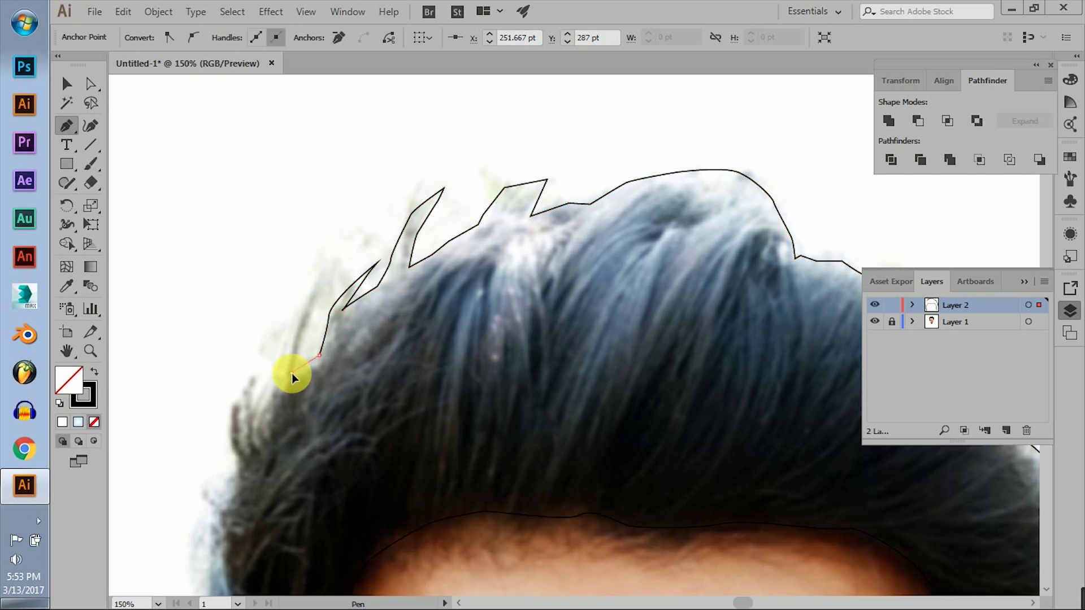
scroll(370, 370, left, 2)
click(339, 326)
drag(339, 327, 373, 333)
click(322, 459)
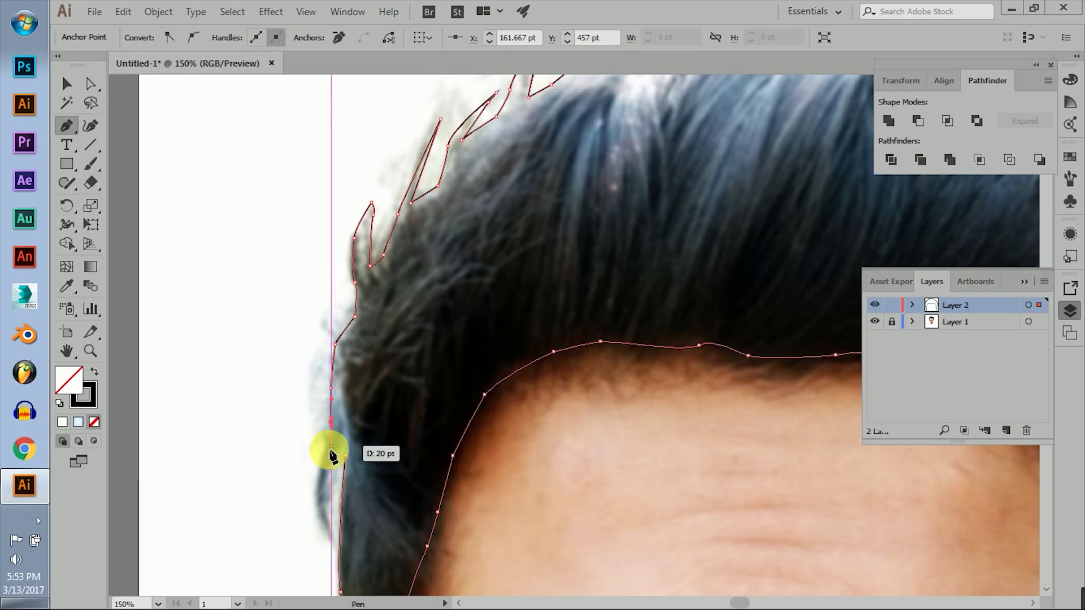
scroll(334, 460, down, 3)
scroll(342, 370, down, 5)
scroll(395, 361, up, 3)
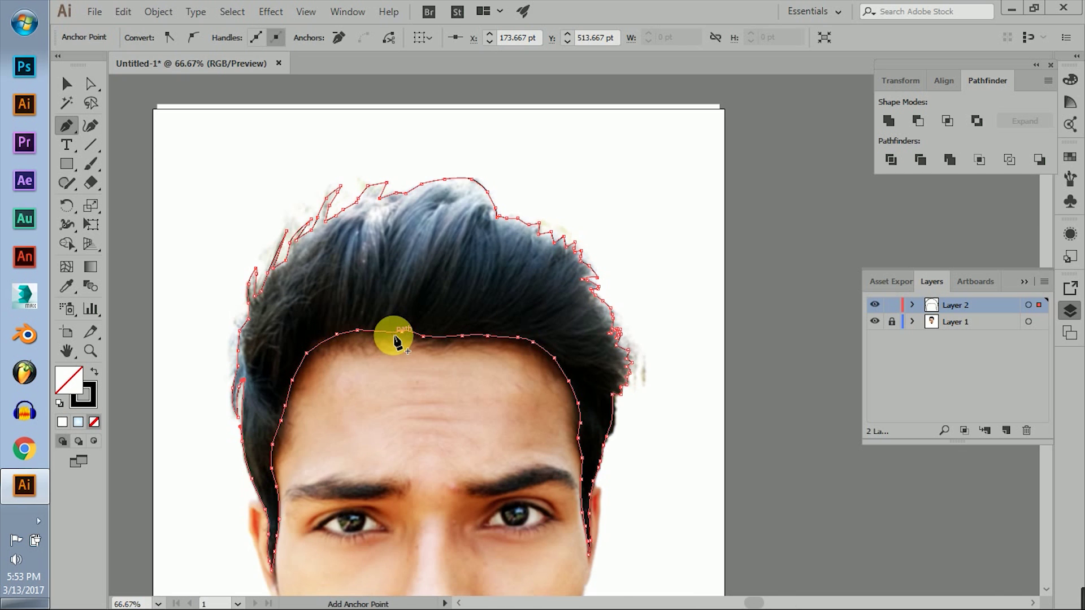
click(434, 297)
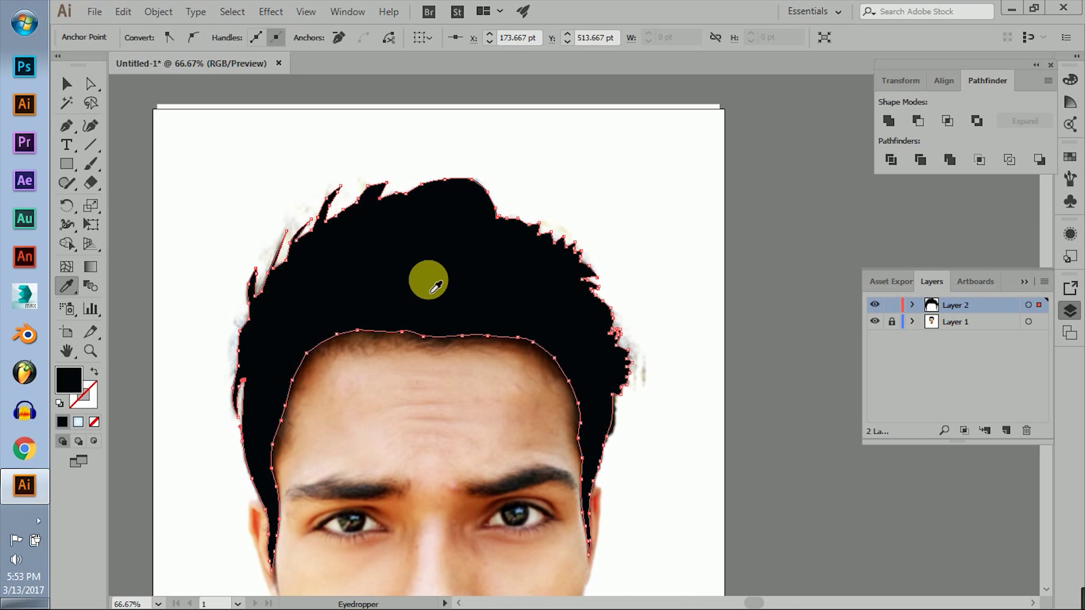
Step: Try a dark navy hair fill, revert it to black, and deselect the shape
click(450, 259)
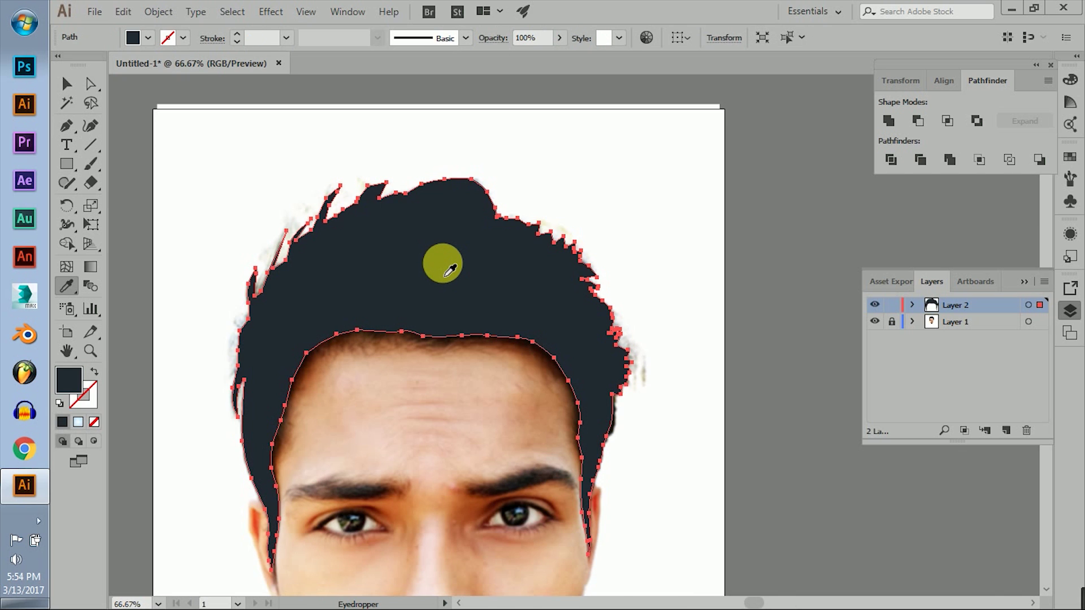
key(ctrl+z)
key(v)
click(235, 297)
scroll(372, 313, down, 3)
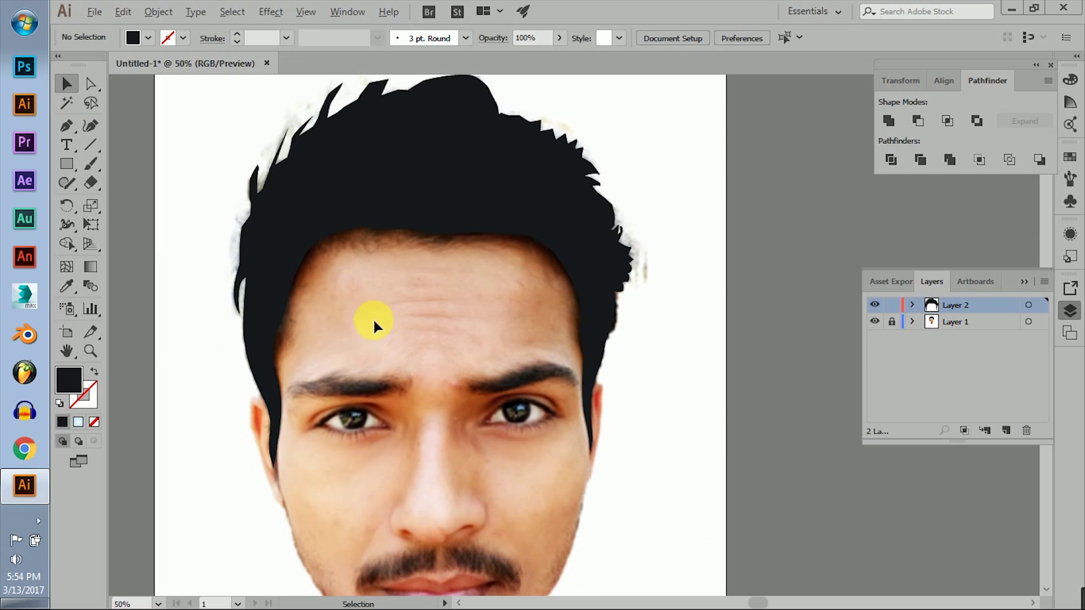
scroll(372, 313, down, 1)
scroll(406, 333, up, 1)
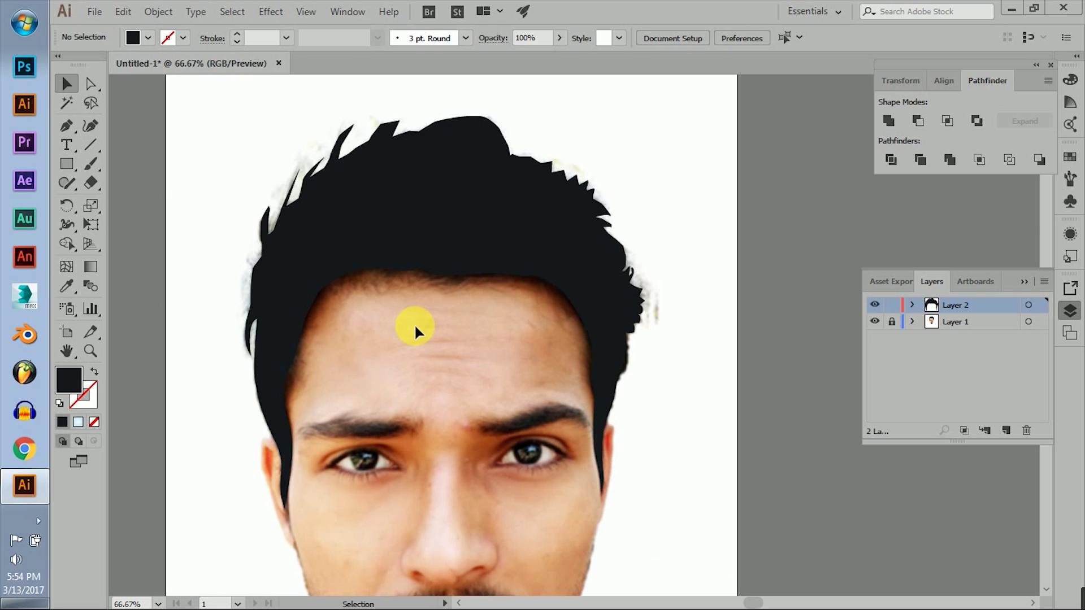
Step: Move the hair layer below the photo layer and add a new Layer 3
drag(942, 344, 941, 340)
scroll(502, 322, up, 1)
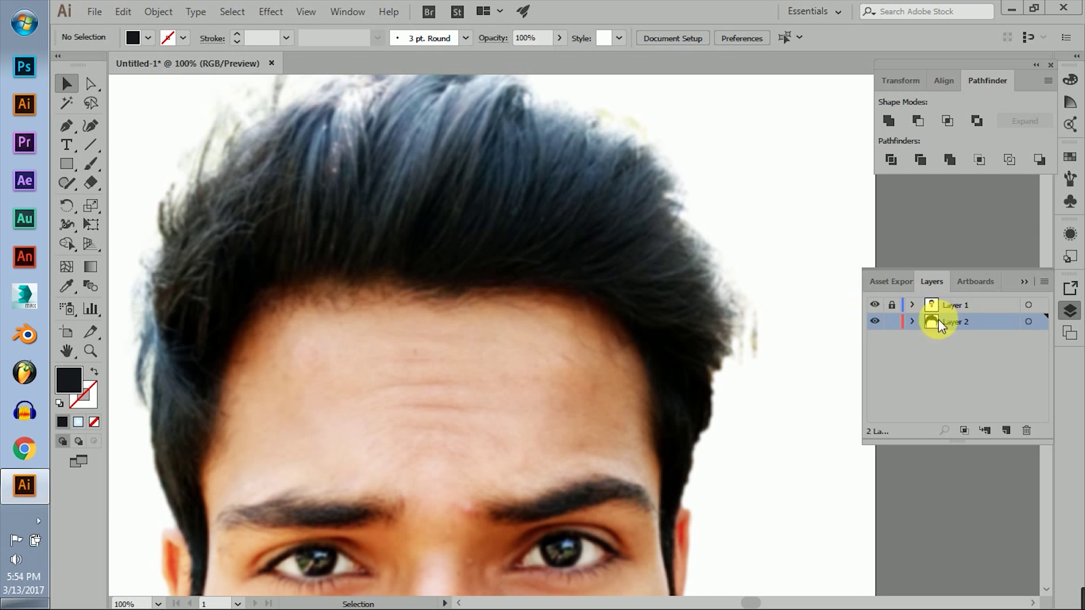
click(1005, 429)
drag(655, 390, 664, 395)
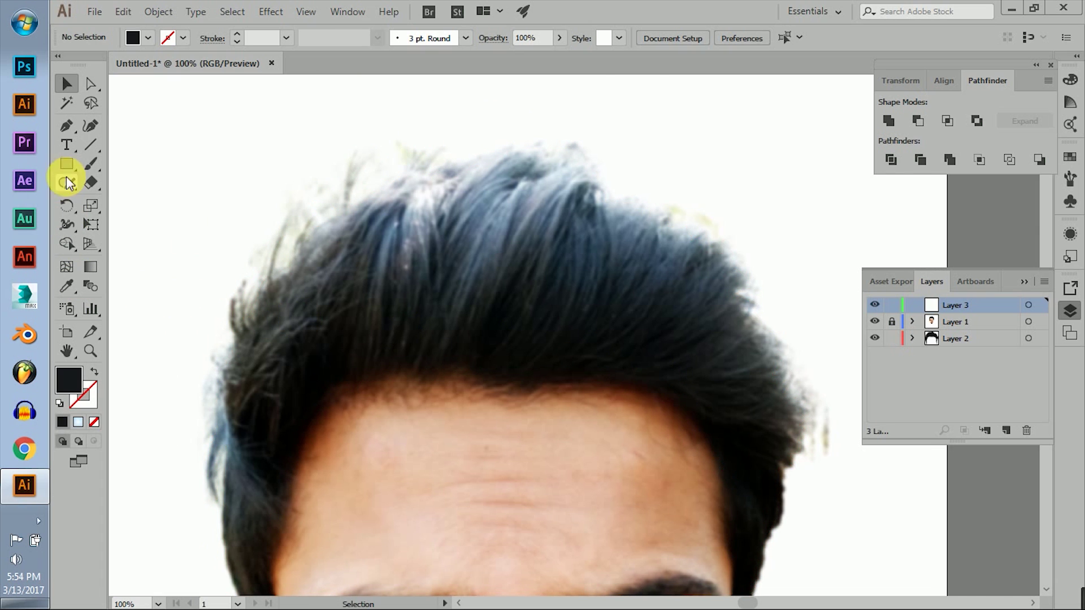
Step: Trace a zigzag hair-strand path with the Pen from the hairline up to the hair top
key(p)
scroll(401, 294, up, 1)
click(457, 403)
click(508, 271)
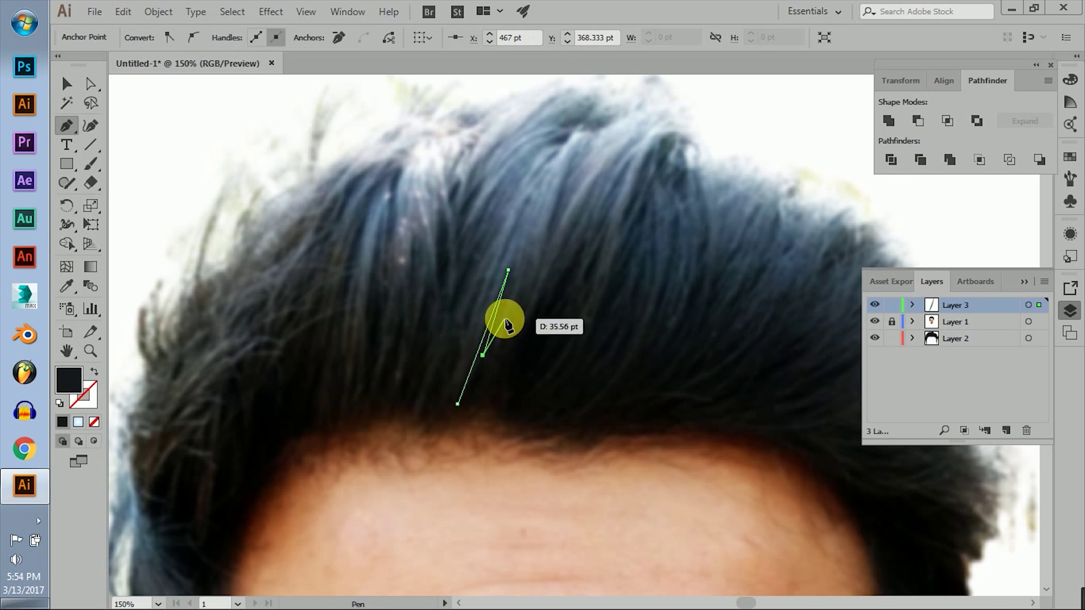
click(508, 318)
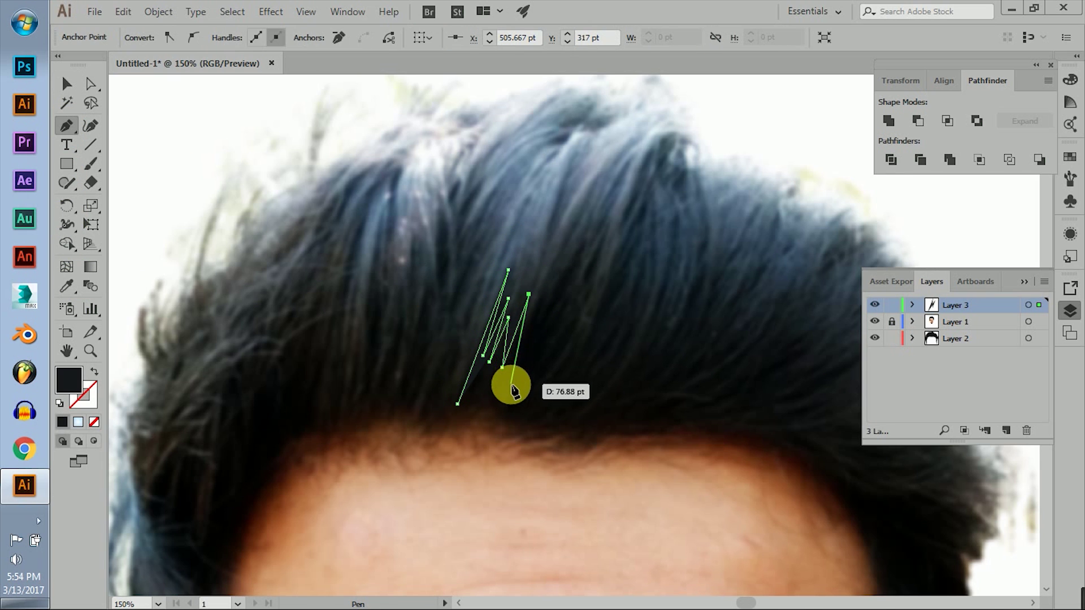
click(520, 342)
click(644, 123)
click(542, 263)
click(595, 122)
click(521, 194)
click(582, 140)
click(551, 147)
click(519, 242)
click(478, 292)
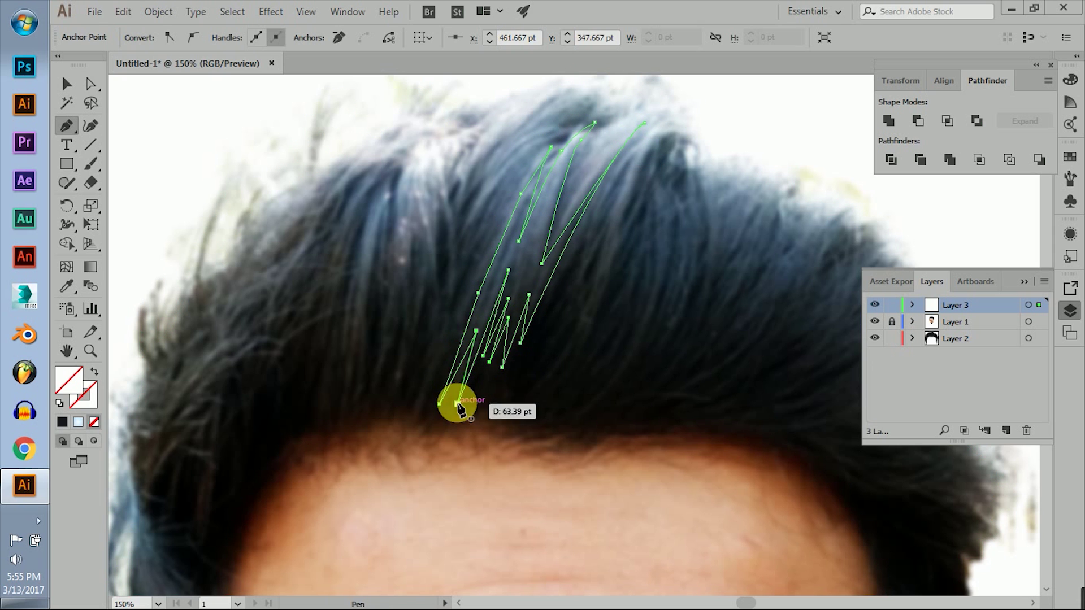
Step: Draw a second strand path along the hair and close it at its start
click(520, 395)
click(571, 322)
click(618, 184)
key(ctrl+plus)
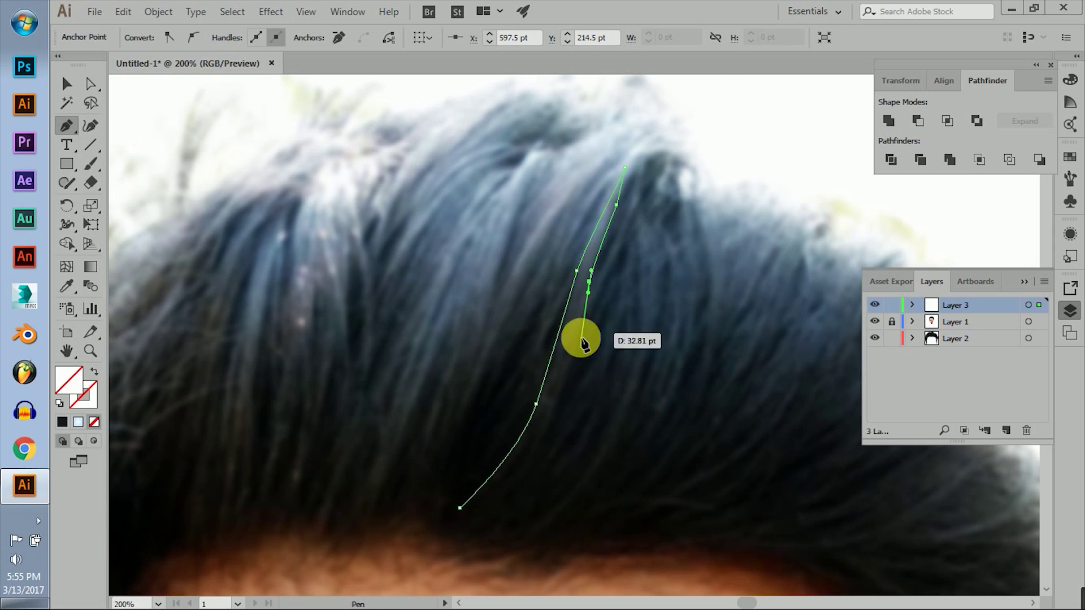
click(460, 508)
Step: Draw a curved closed strand shape rising from the hairline into the hair
click(543, 524)
drag(641, 297, 647, 229)
click(656, 310)
drag(568, 507, 519, 551)
click(543, 524)
Step: Start two more curved hair strands across the top of the head
scroll(649, 443, down, 5)
scroll(649, 443, right, 5)
click(531, 387)
mouse_move(708, 368)
mouse_down()
mouse_move(727, 346)
mouse_move(604, 402)
mouse_up()
scroll(584, 355, up, 1)
click(460, 370)
drag(649, 310, 635, 286)
drag(453, 368, 474, 384)
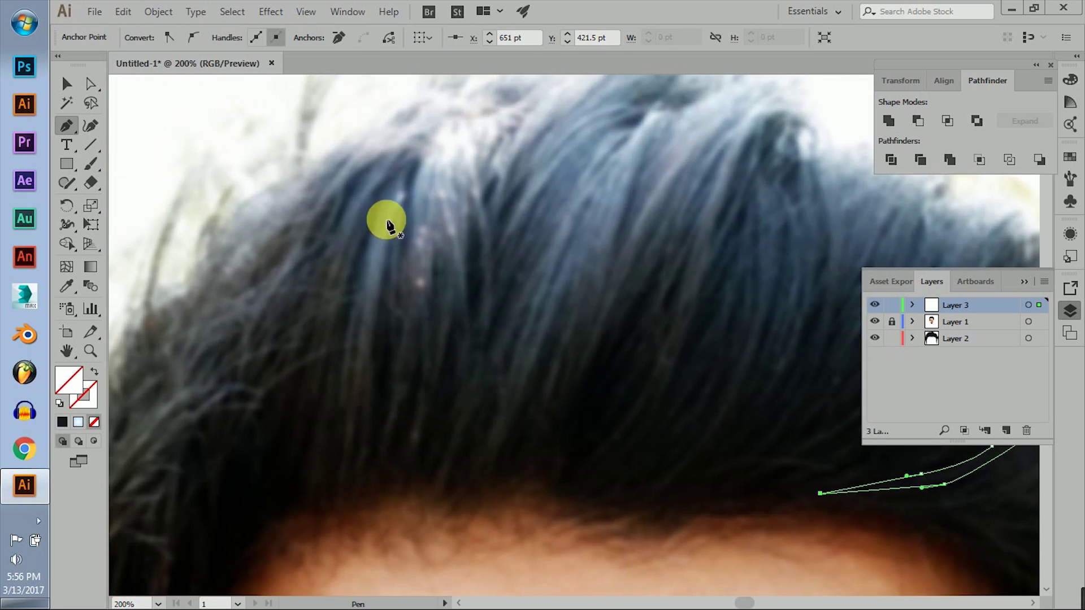
Step: Trace a curved strand along the left hairline near the forehead, then zoom out
mouse_move(363, 492)
mouse_down()
mouse_move(347, 478)
mouse_move(405, 183)
mouse_up()
drag(404, 463, 450, 311)
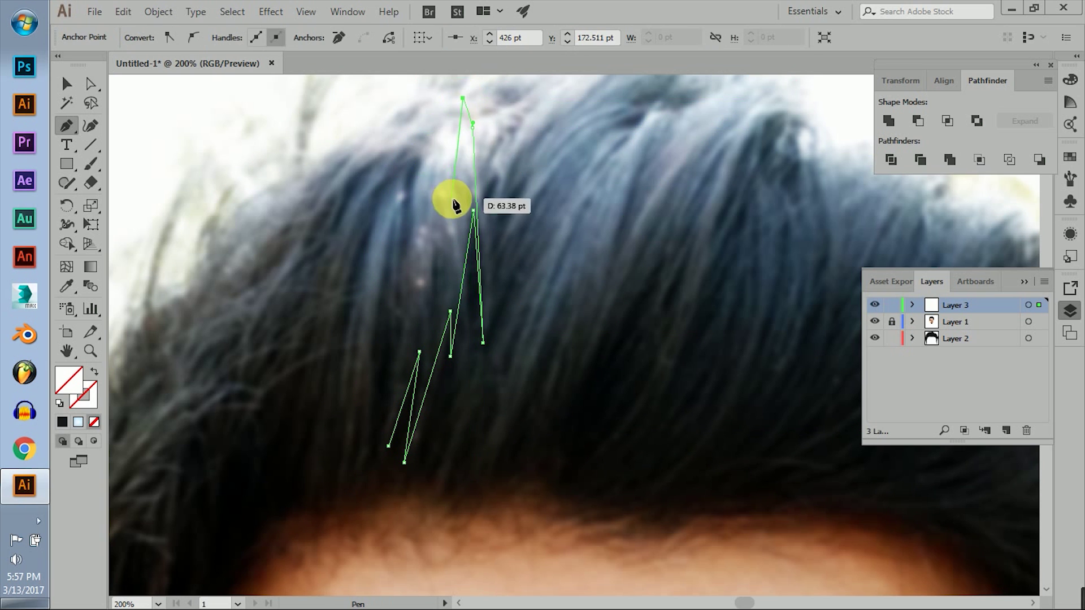
scroll(327, 368, down, 5)
drag(492, 371, 524, 388)
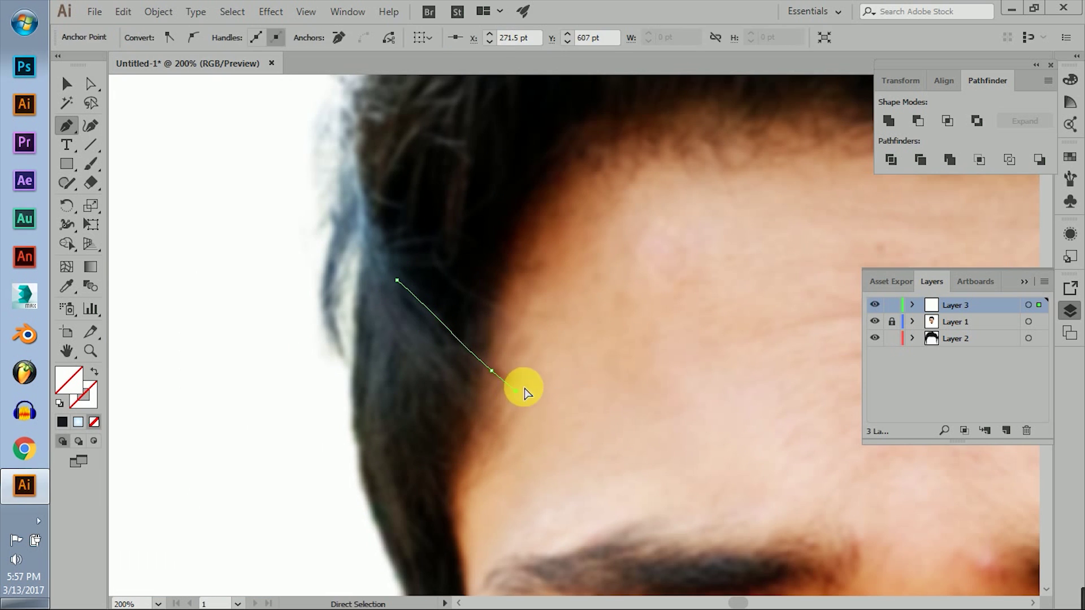
mouse_move(395, 283)
mouse_down()
mouse_move(499, 400)
mouse_move(382, 291)
mouse_move(458, 387)
mouse_up()
scroll(397, 258, up, 1)
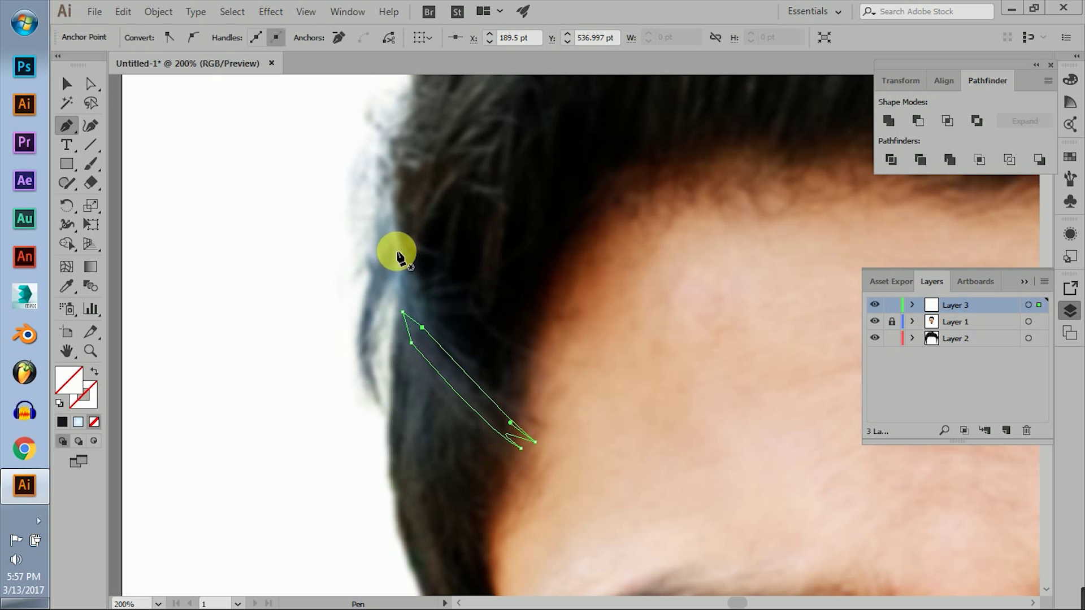
scroll(397, 259, down, 3)
scroll(395, 226, up, 3)
mouse_move(332, 449)
mouse_down()
mouse_move(332, 314)
mouse_move(311, 443)
mouse_up()
scroll(310, 444, up, 2)
scroll(258, 458, up, 2)
drag(378, 331, 383, 324)
key(ctrl+minus)
key(ctrl+minus)
key(ctrl+minus)
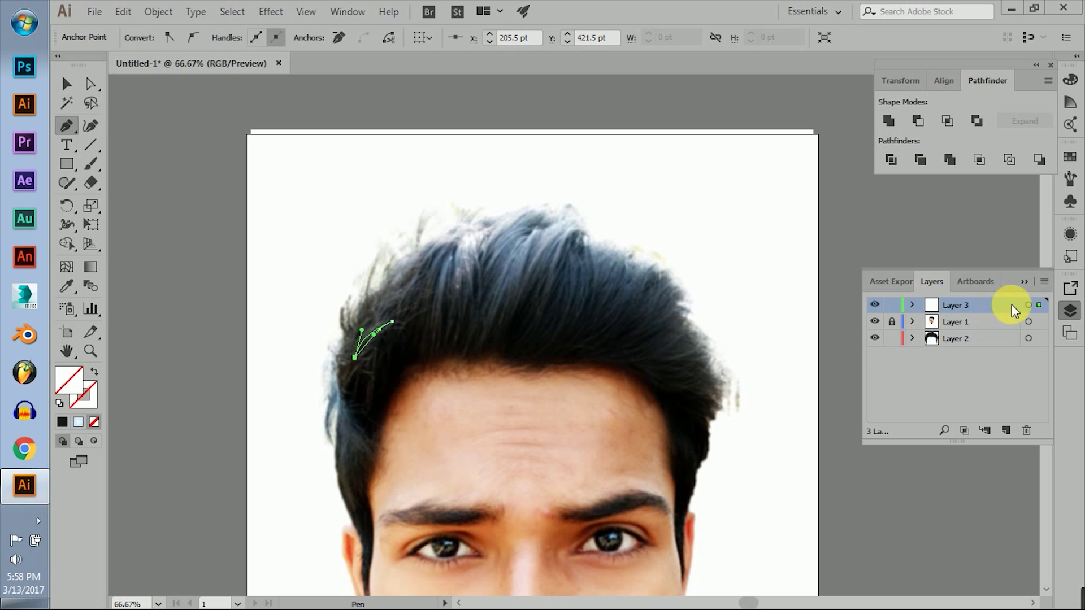
Step: Select all strand paths on Layer 3 and fill them light grey
click(1029, 305)
click(69, 389)
double_click(69, 389)
key(Return)
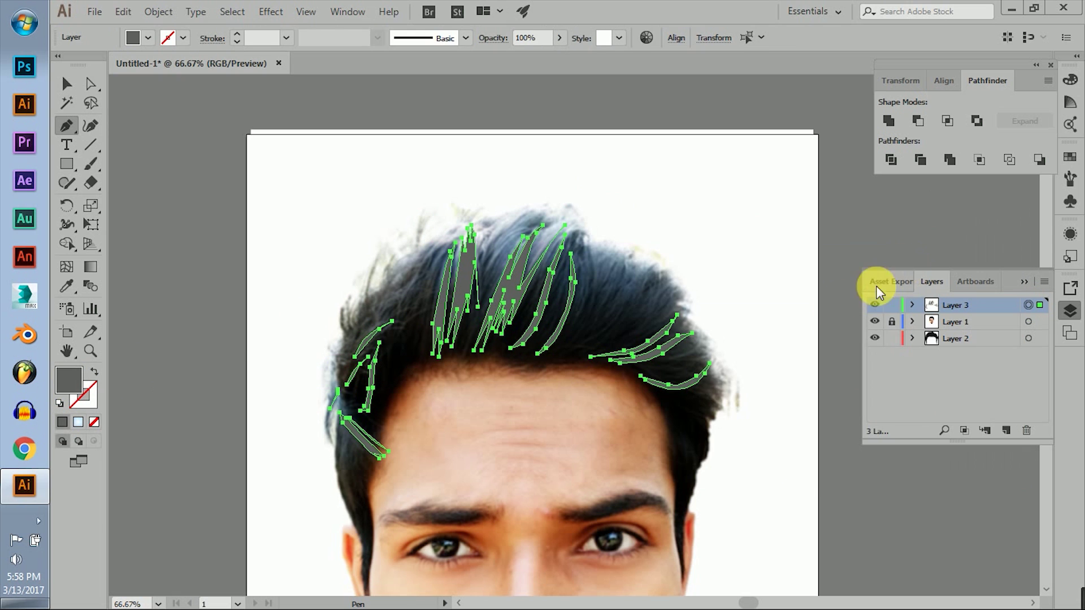
double_click(69, 389)
click(965, 241)
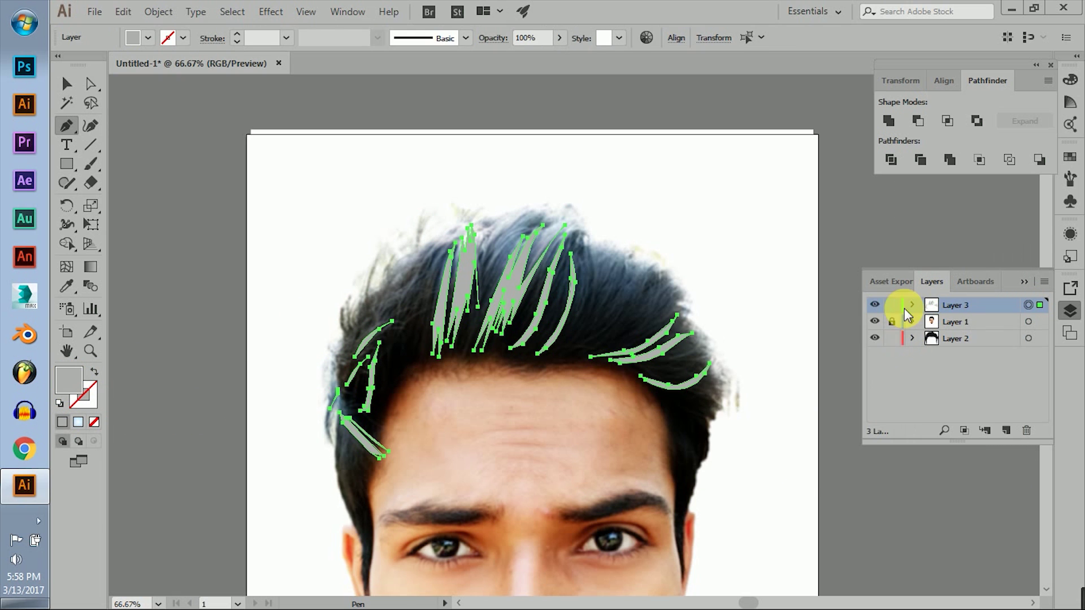
Step: Move Layer 2 above the photo, move the photo layer to the top, and add Layer 4
drag(967, 325, 963, 317)
click(66, 84)
click(665, 376)
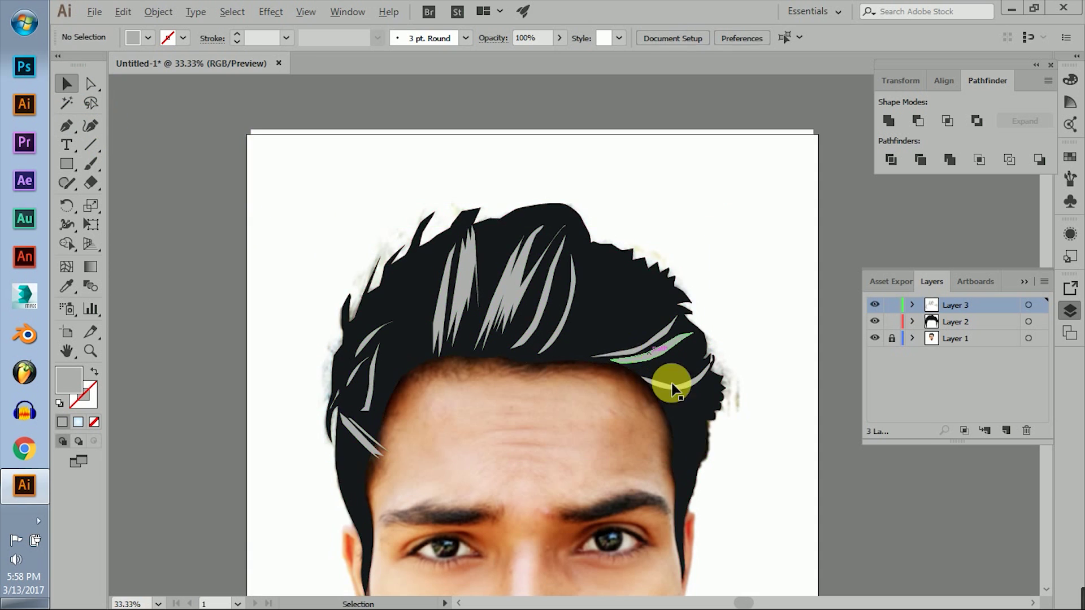
scroll(356, 236, down, 1)
scroll(347, 287, up, 1)
scroll(381, 307, up, 1)
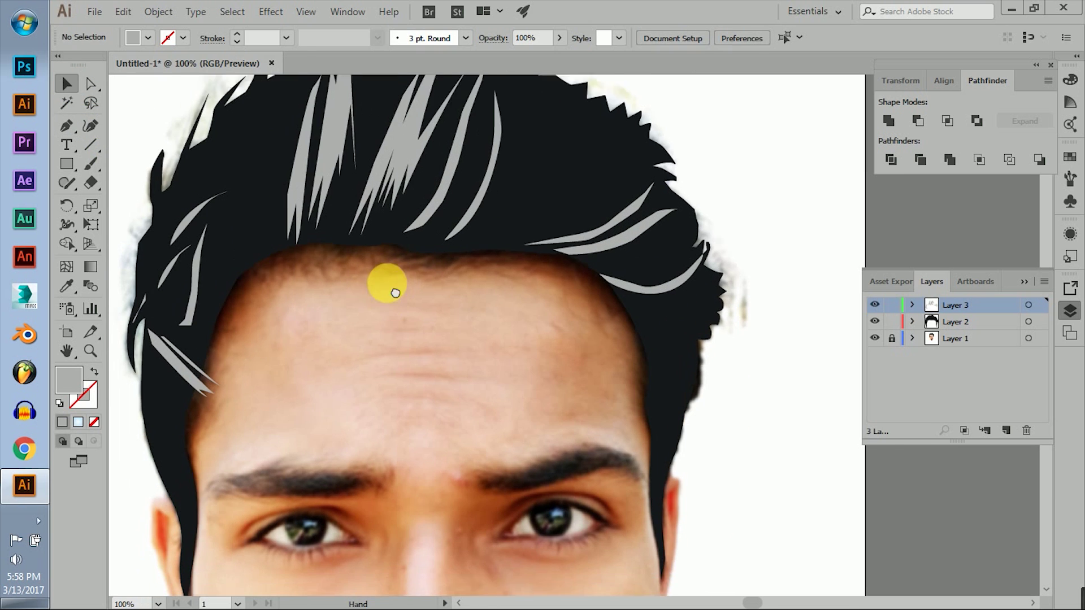
drag(941, 344, 934, 305)
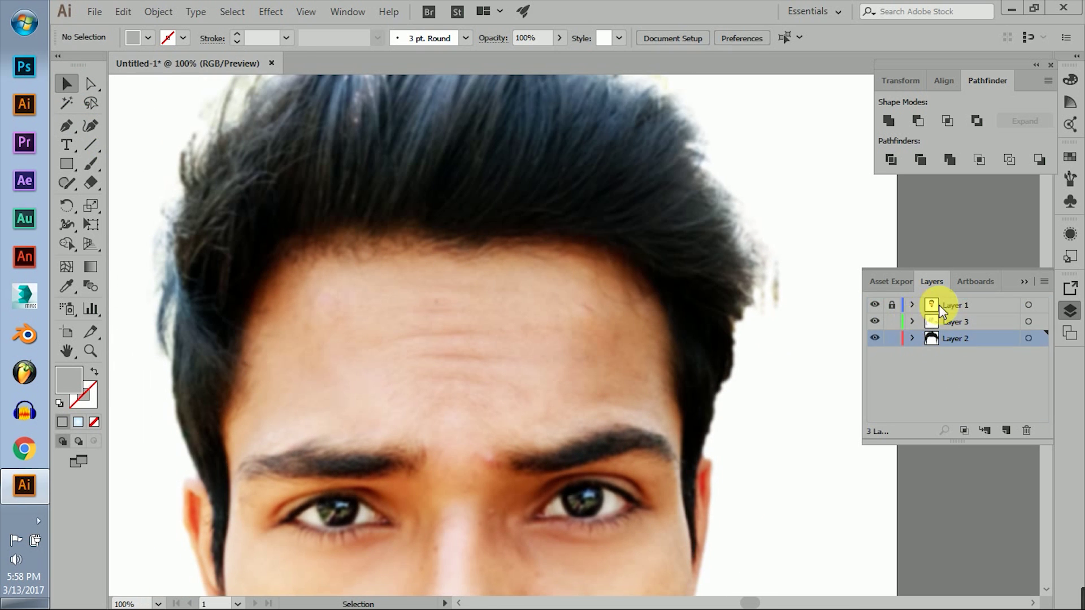
key(ctrl+l)
scroll(434, 339, up, 1)
scroll(129, 276, down, 1)
scroll(129, 276, left, 2)
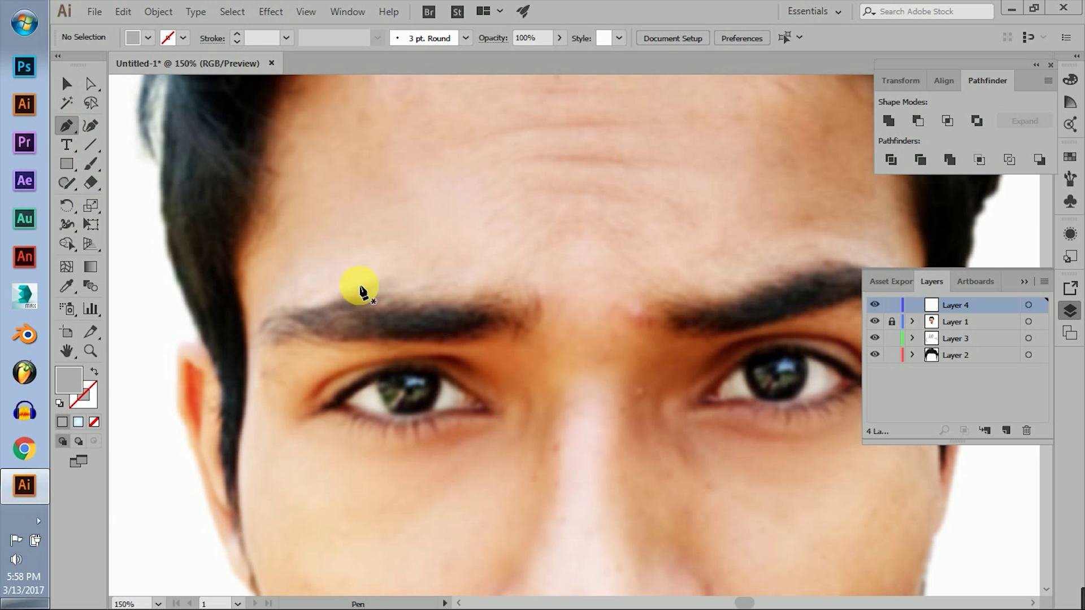
Step: Pen-trace a rough left eyebrow and a closed right eyebrow shape on Layer 4
drag(394, 299, 433, 299)
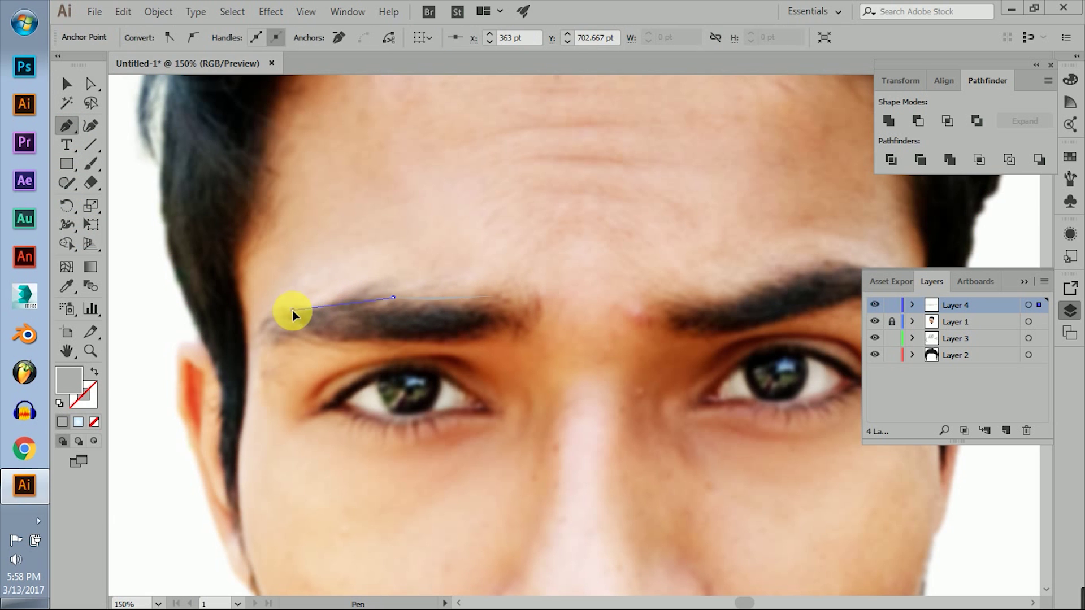
mouse_move(261, 326)
mouse_down()
mouse_move(373, 340)
mouse_move(502, 326)
mouse_up()
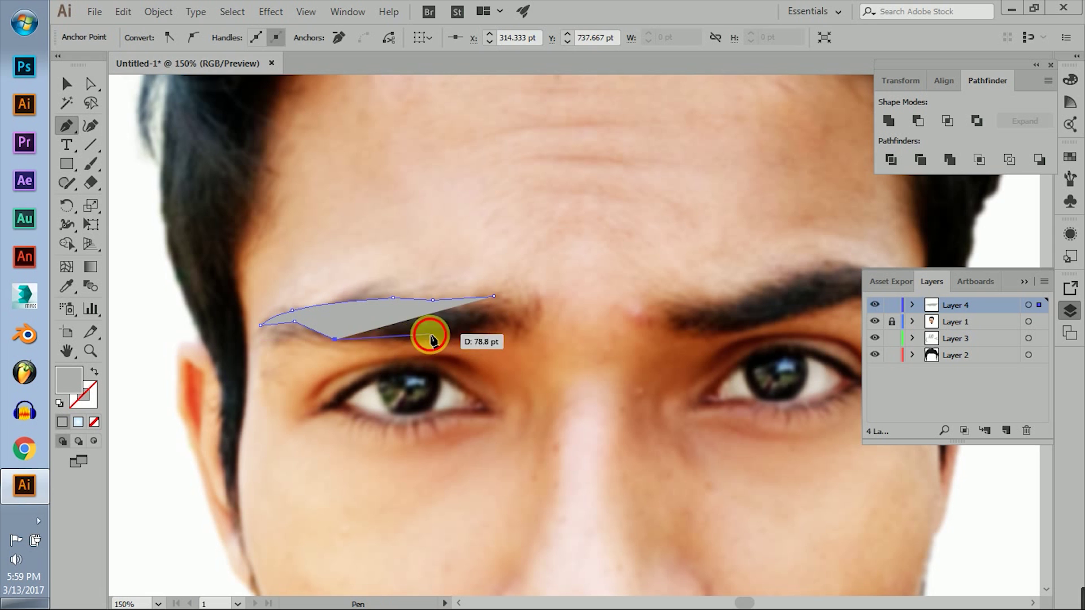
scroll(509, 325, right, 5)
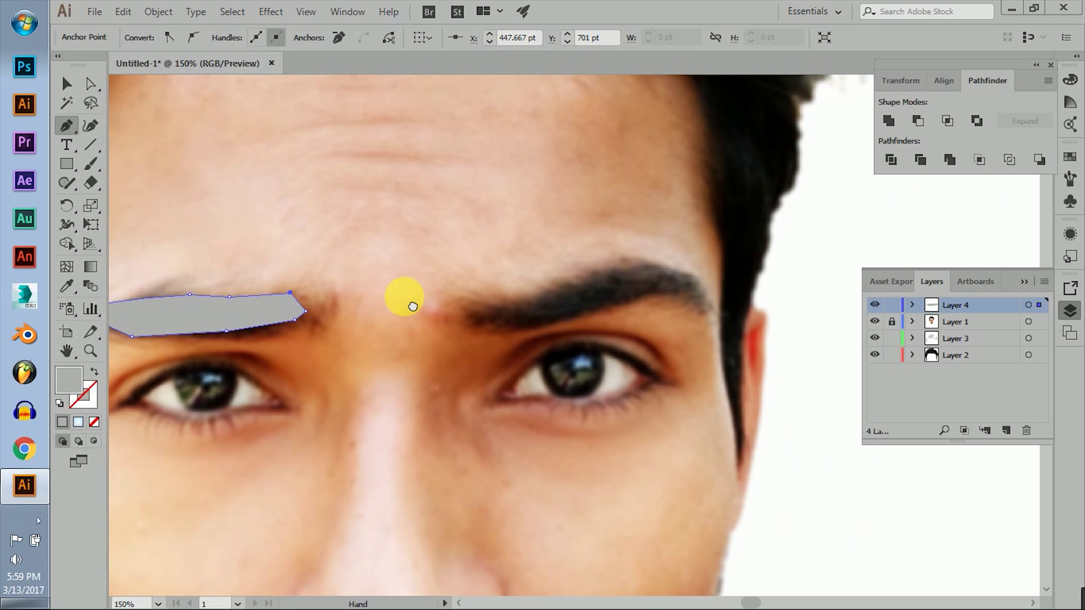
click(472, 322)
drag(565, 321, 697, 305)
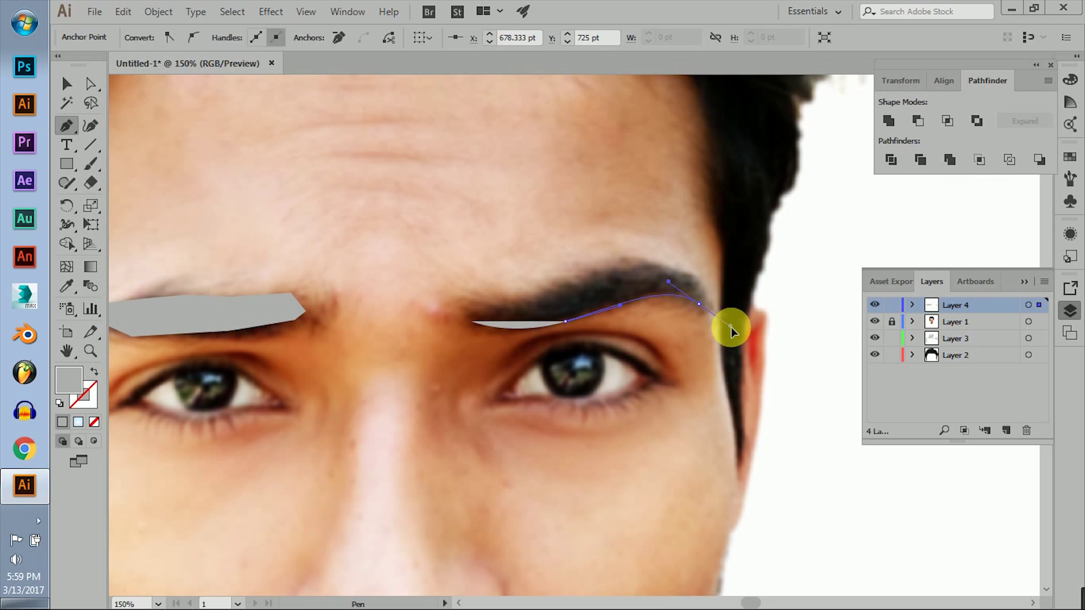
click(706, 302)
drag(663, 269, 639, 273)
click(551, 289)
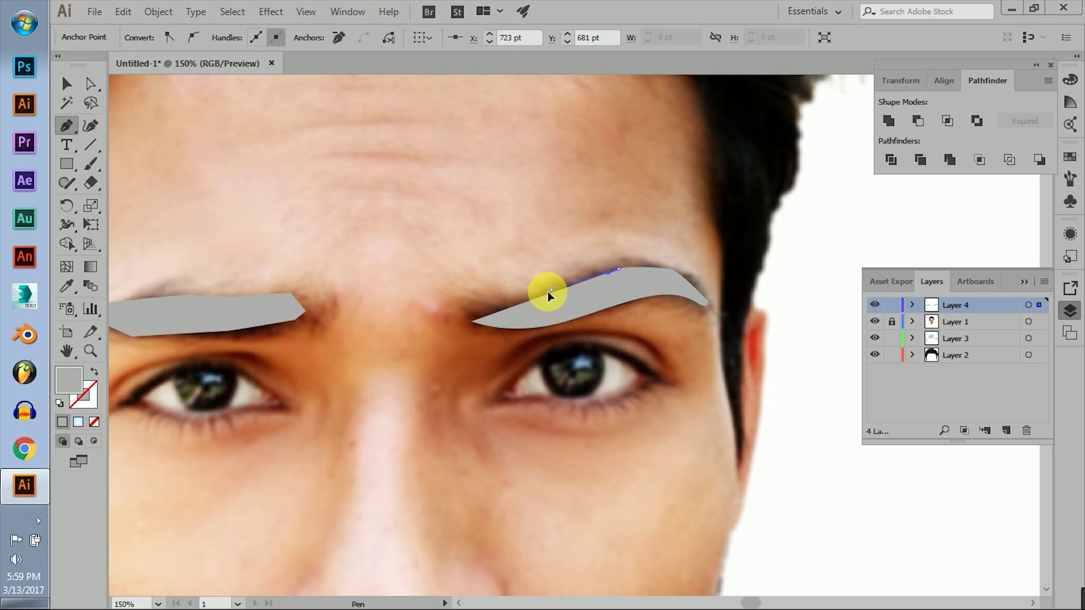
click(474, 322)
Step: Delete the rough left eyebrow and redraw it as a closed curved shape
scroll(558, 291, left, 5)
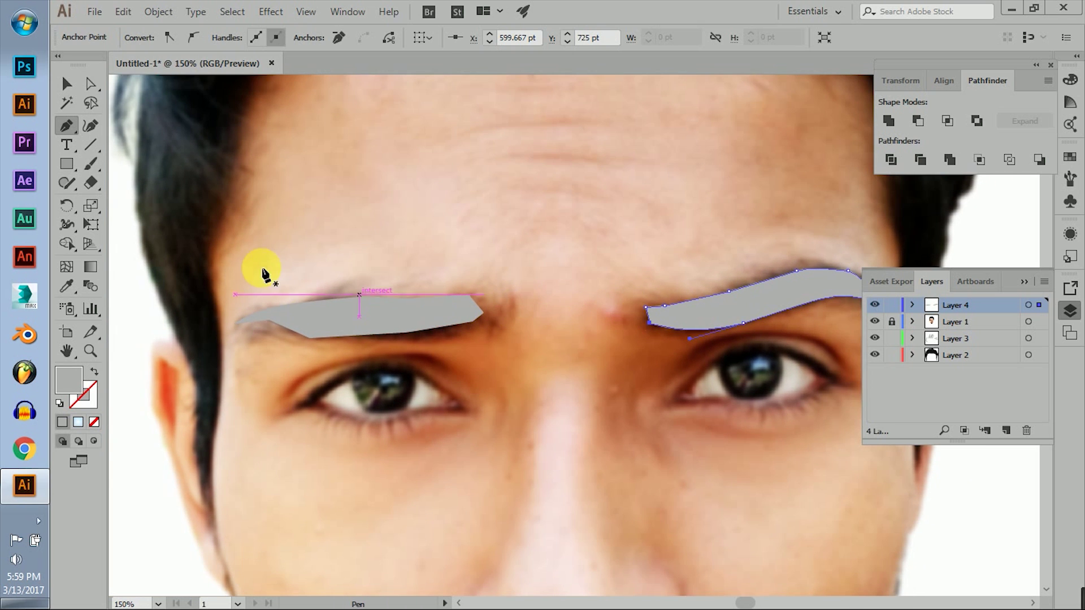
key(v)
click(429, 311)
key(Delete)
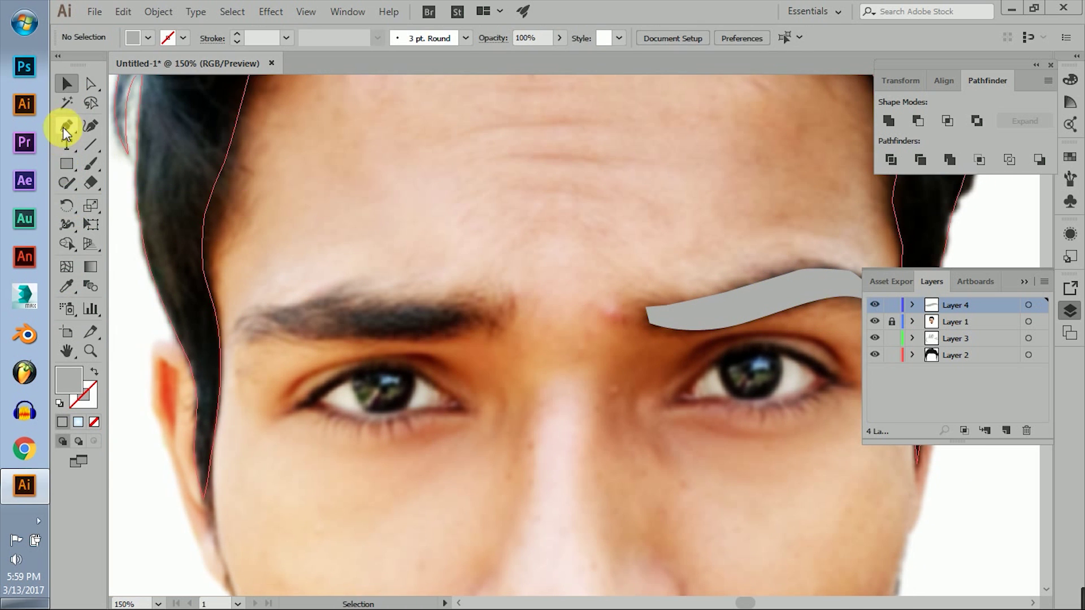
click(490, 303)
drag(346, 302, 332, 300)
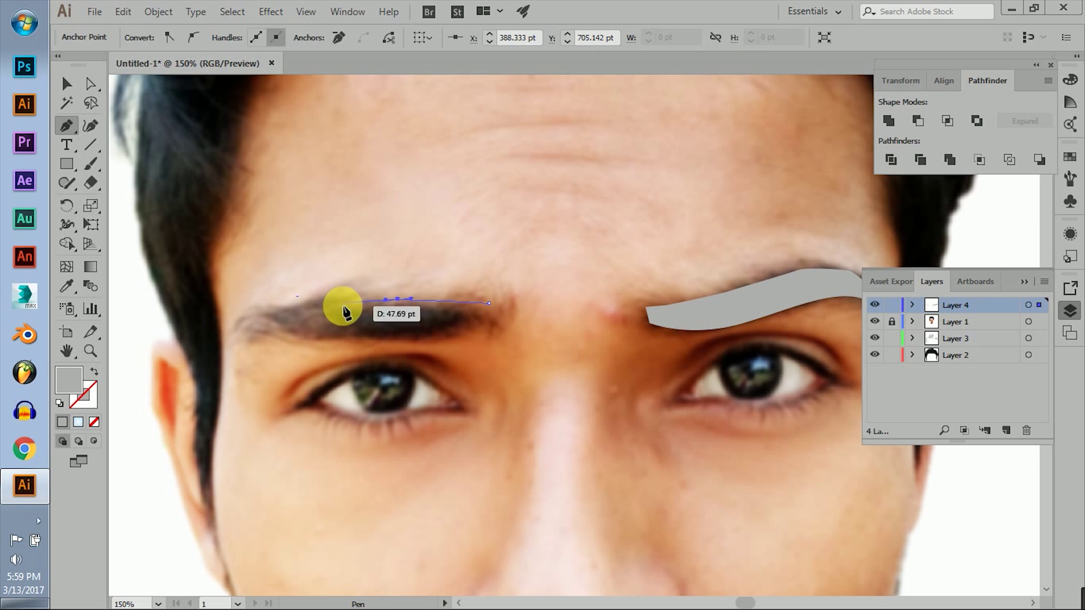
click(247, 316)
drag(235, 331, 285, 329)
click(486, 306)
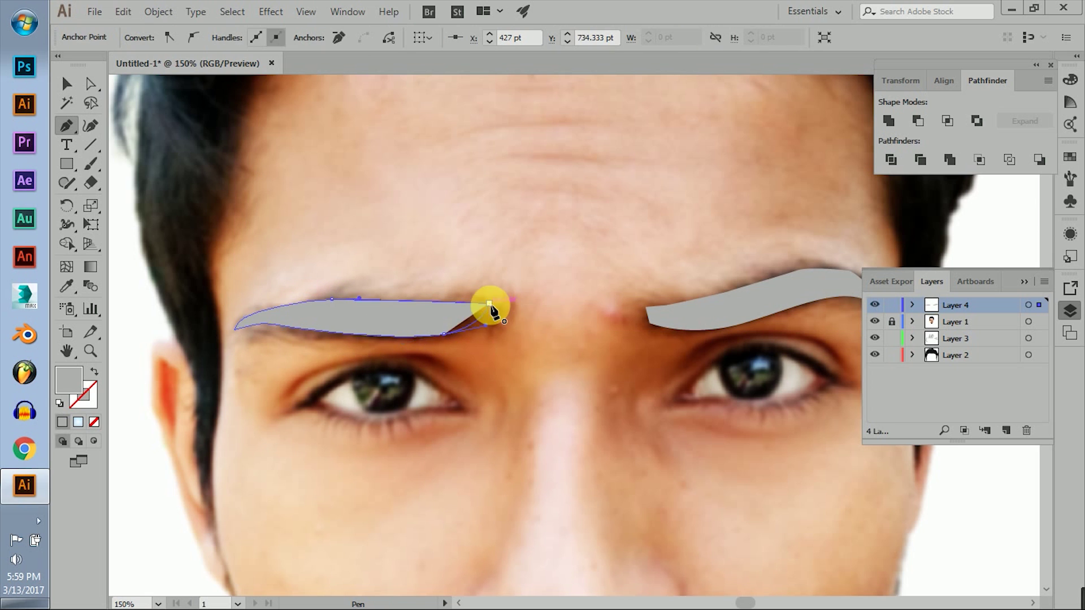
Step: Fill both eyebrows black and move Layer 4 below the strand layer
key(ctrl+minus)
click(66, 84)
key(ctrl+a)
double_click(78, 386)
click(581, 417)
click(969, 239)
click(843, 376)
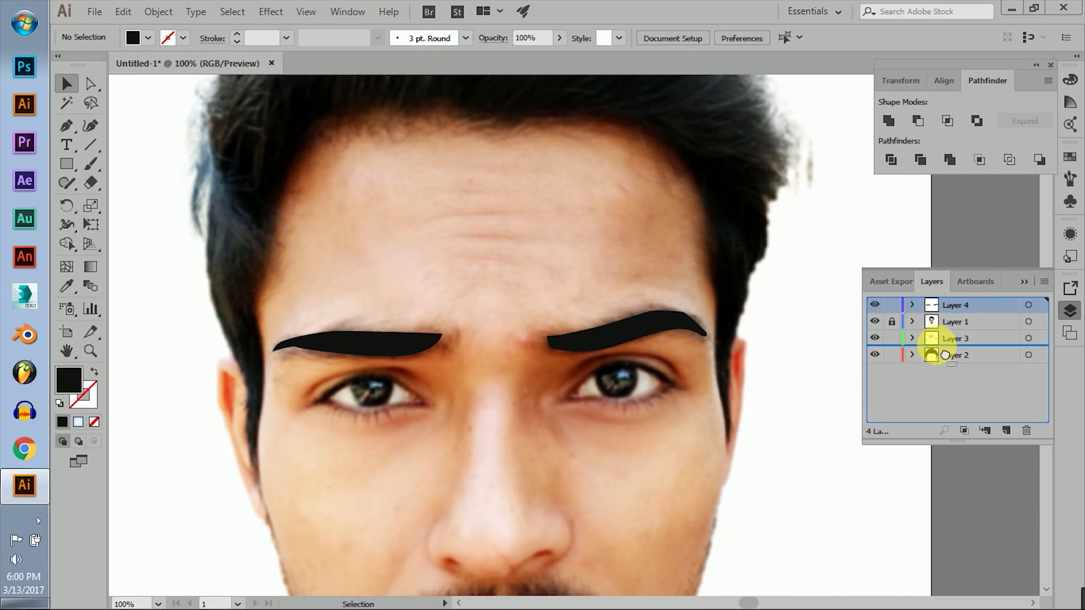
drag(945, 355, 945, 351)
scroll(635, 222, down, 2)
key(ctrl+minus)
scroll(574, 286, up, 1)
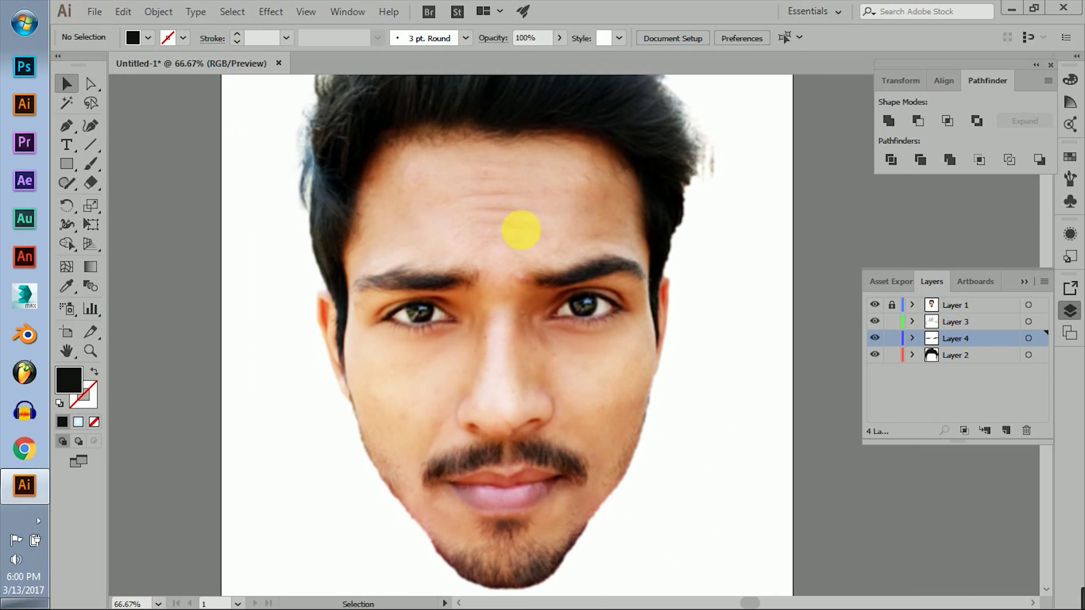
Step: Pen-trace the face outline from the temple down the right jaw to the chin
click(359, 290)
click(339, 214)
click(388, 164)
click(634, 364)
key(ctrl+plus)
drag(659, 337, 644, 248)
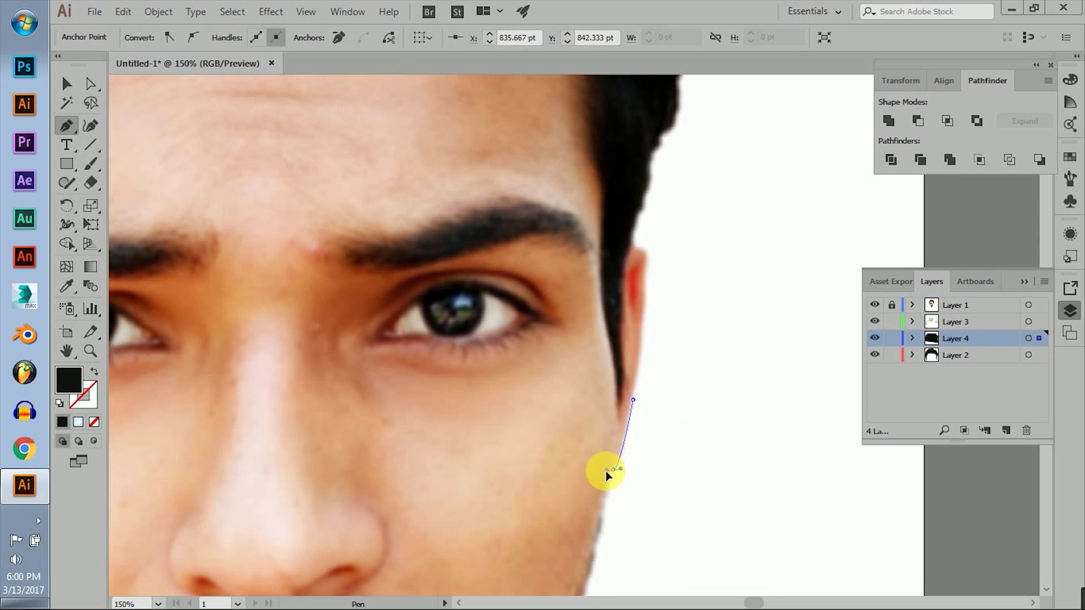
scroll(608, 452, down, 5)
click(625, 259)
click(592, 217)
scroll(588, 226, down, 3)
click(584, 252)
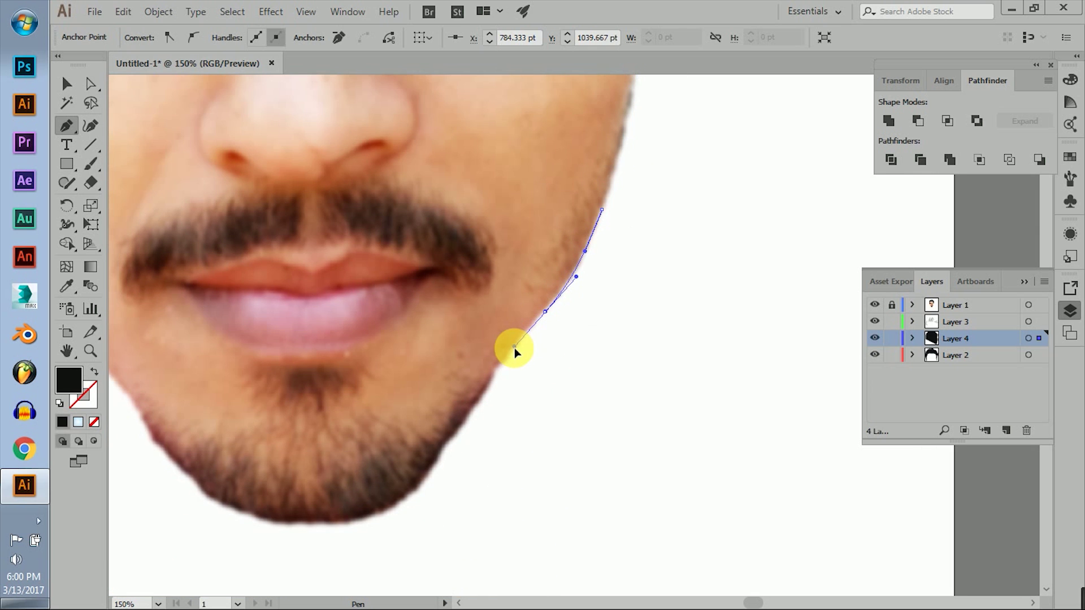
scroll(477, 401, down, 5)
scroll(476, 401, left, 3)
drag(482, 338, 467, 351)
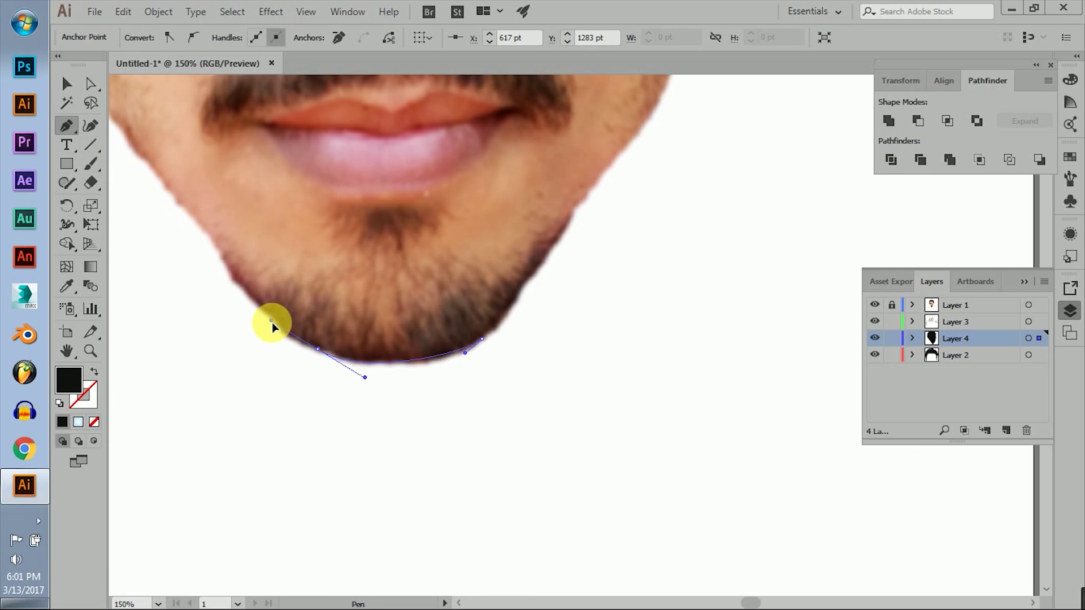
Step: Continue the outline up the left jaw and cheek and around the left ear
click(221, 256)
scroll(220, 256, up, 5)
scroll(220, 256, left, 5)
click(264, 283)
scroll(260, 286, up, 2)
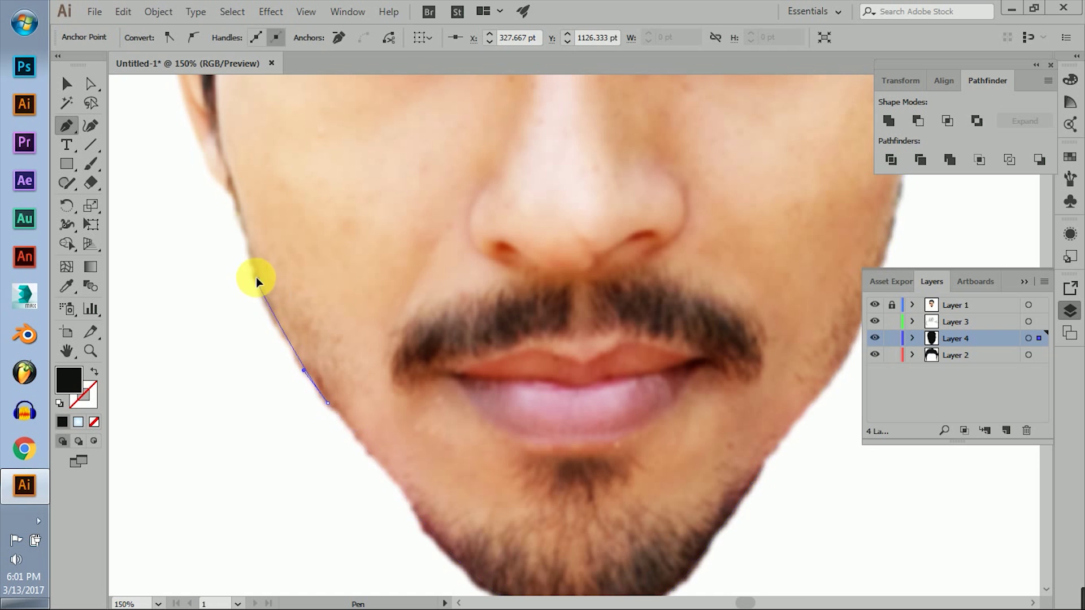
scroll(247, 296, up, 5)
click(247, 295)
scroll(243, 327, up, 5)
drag(216, 187, 269, 229)
scroll(342, 279, down, 1)
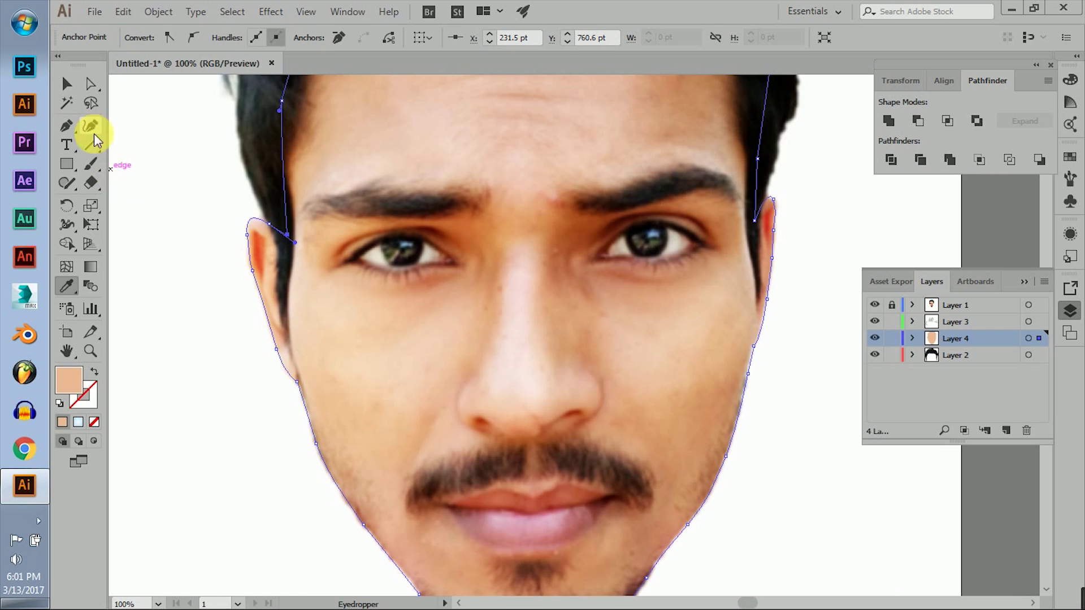
Step: Fill the face with sampled skin tone, move its layer to the bottom, and toggle the photo's visibility
key(v)
click(160, 295)
mouse_move(914, 342)
mouse_down()
mouse_move(947, 317)
mouse_move(938, 368)
mouse_up()
click(875, 305)
scroll(614, 353, down, 2)
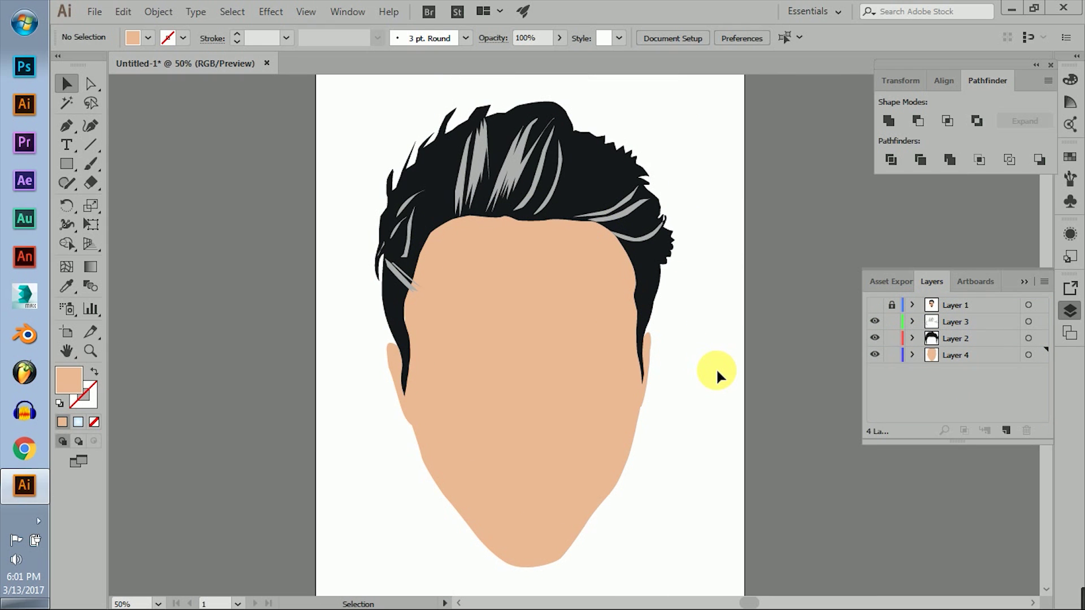
scroll(717, 368, up, 1)
click(875, 306)
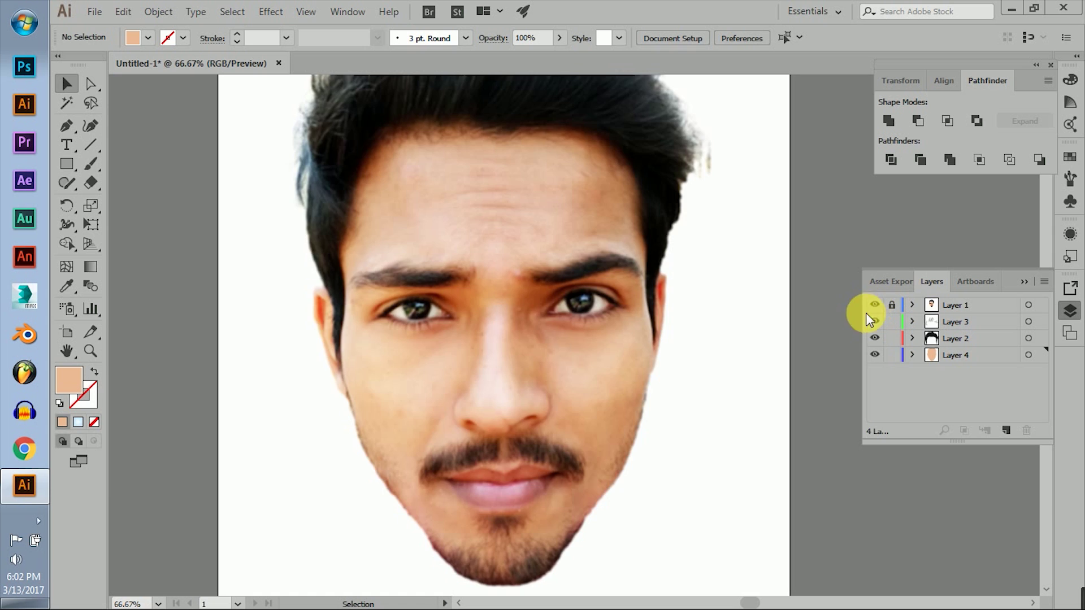
Step: Trace a closed dark brown crescent along the left eye's upper crease
scroll(517, 308, up, 2)
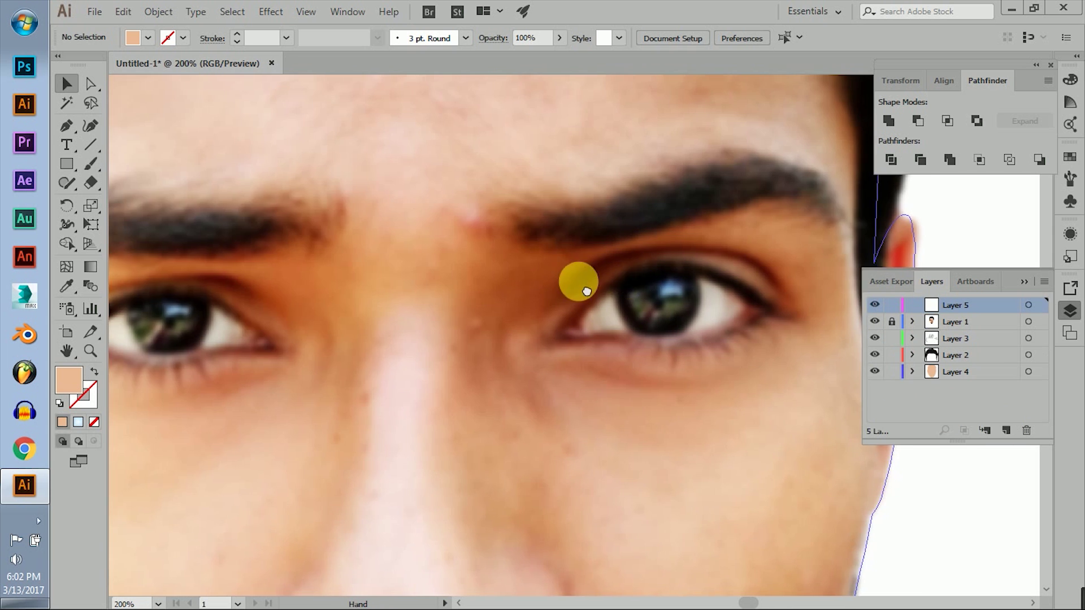
scroll(635, 281, up, 2)
scroll(455, 272, down, 2)
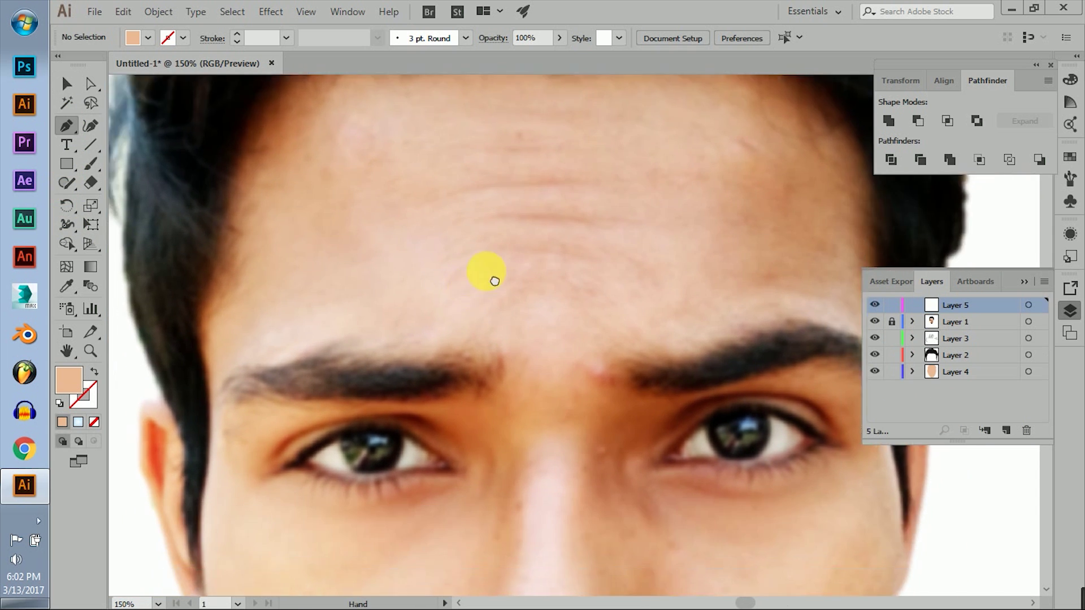
scroll(484, 283, up, 2)
click(220, 320)
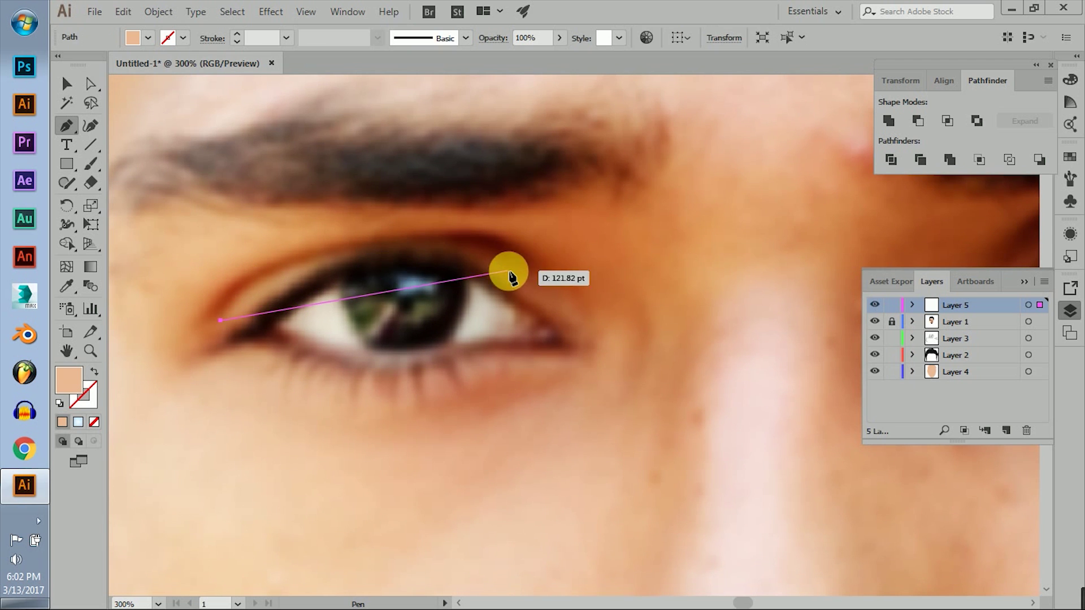
drag(696, 330, 703, 338)
drag(524, 265, 514, 242)
mouse_move(220, 321)
mouse_down()
mouse_move(204, 300)
mouse_move(196, 427)
mouse_move(159, 465)
mouse_up()
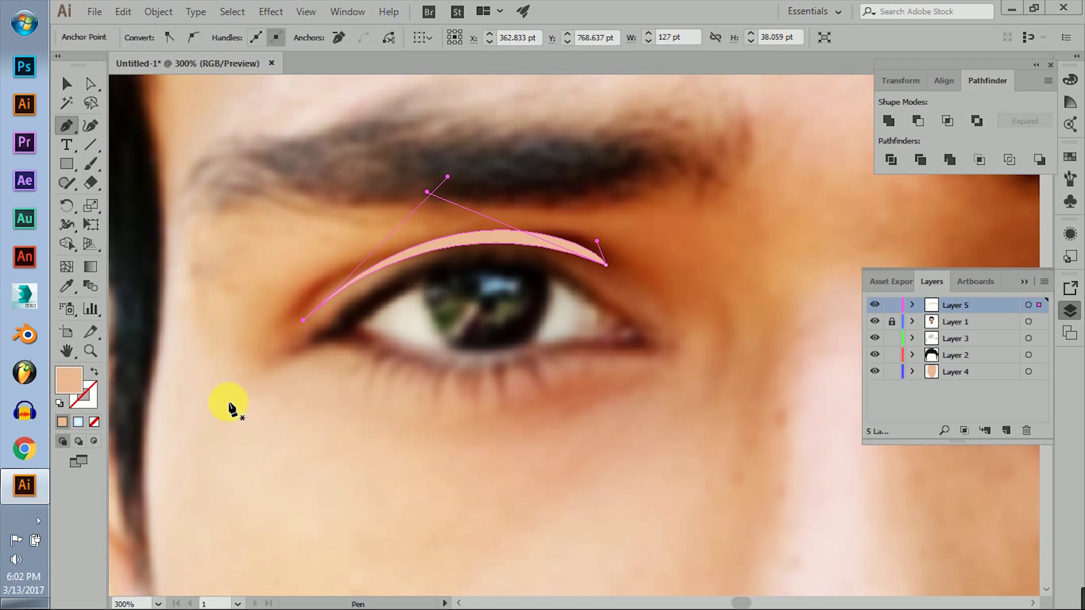
key(v)
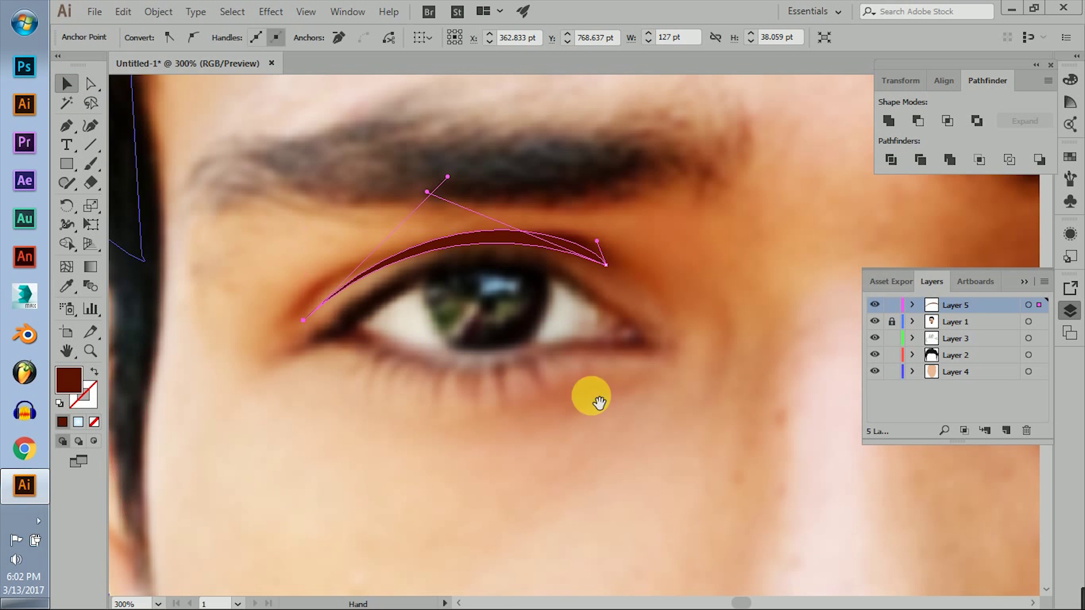
Step: Trace the curved eyeliner path along the left eye's lower lid
drag(576, 417, 482, 394)
click(545, 325)
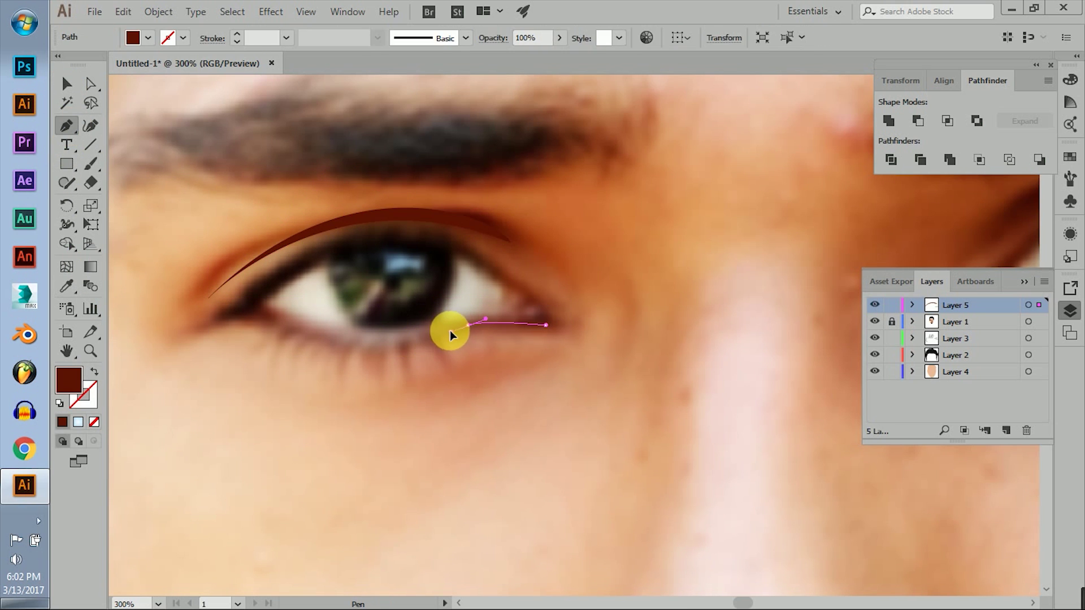
drag(453, 333, 450, 330)
mouse_move(249, 311)
mouse_down()
mouse_move(188, 257)
mouse_move(158, 248)
mouse_up()
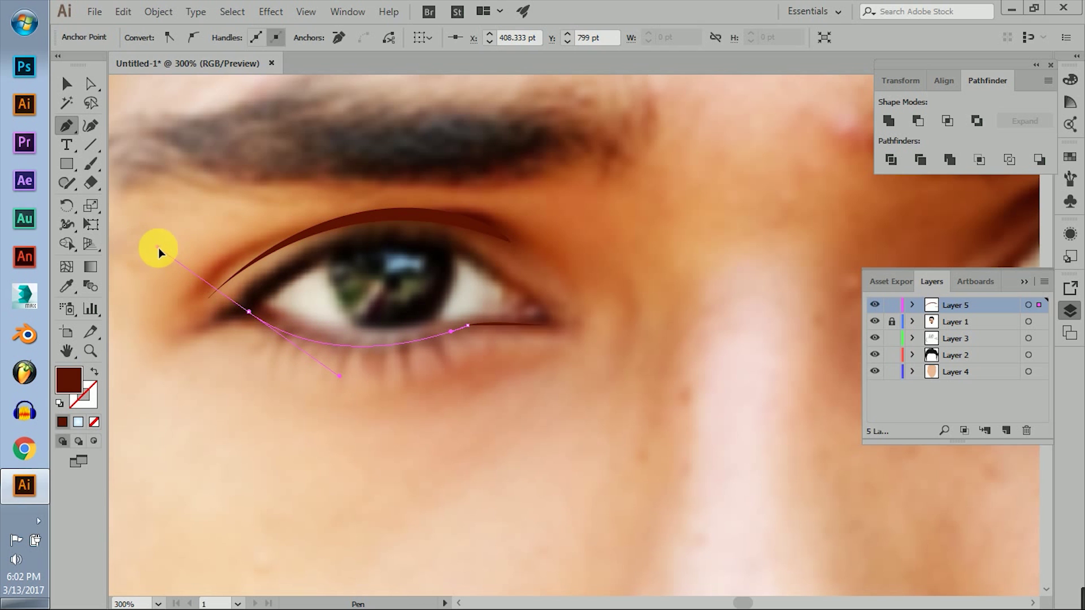
drag(250, 312, 368, 339)
drag(295, 329, 266, 310)
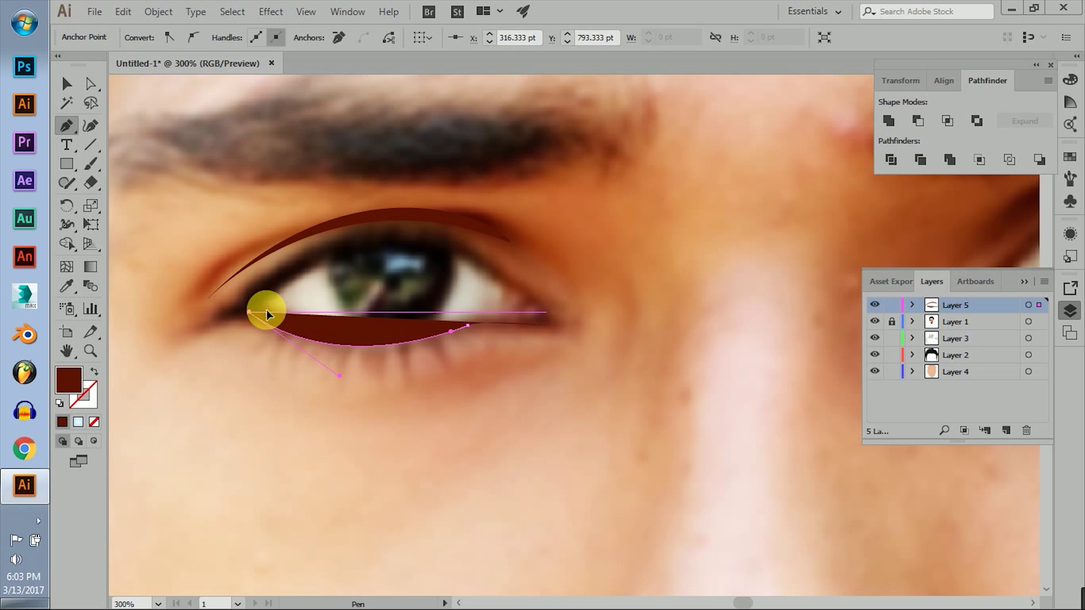
click(314, 334)
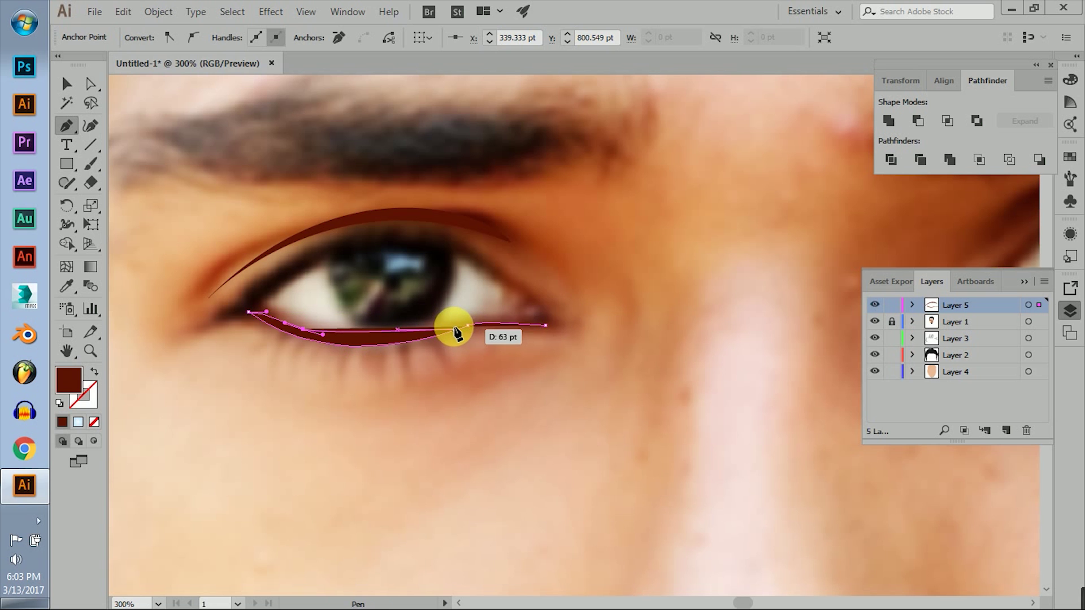
Step: Finish the left lower-lid shape, closing it at the outer eye corner
scroll(460, 330, up, 2)
mouse_move(555, 301)
mouse_down()
mouse_move(615, 282)
mouse_move(625, 315)
mouse_move(405, 275)
mouse_up()
scroll(634, 327, down, 2)
scroll(404, 275, up, 1)
drag(355, 241, 297, 238)
drag(490, 321, 547, 354)
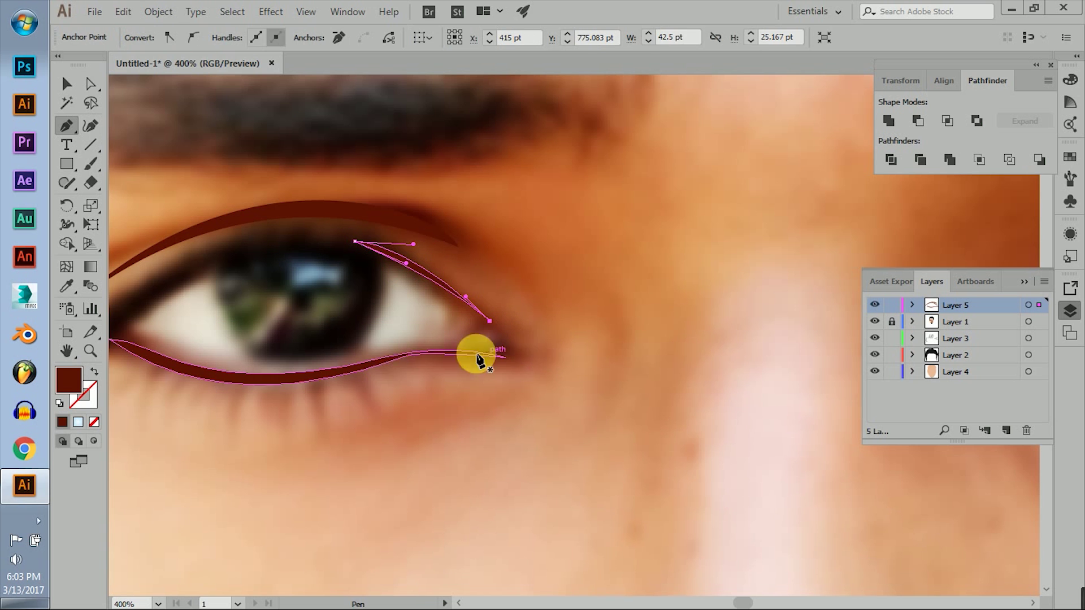
scroll(395, 368, down, 1)
scroll(414, 431, down, 1)
scroll(463, 323, up, 2)
Step: Draw the closed crease crescent above the right eye
click(433, 319)
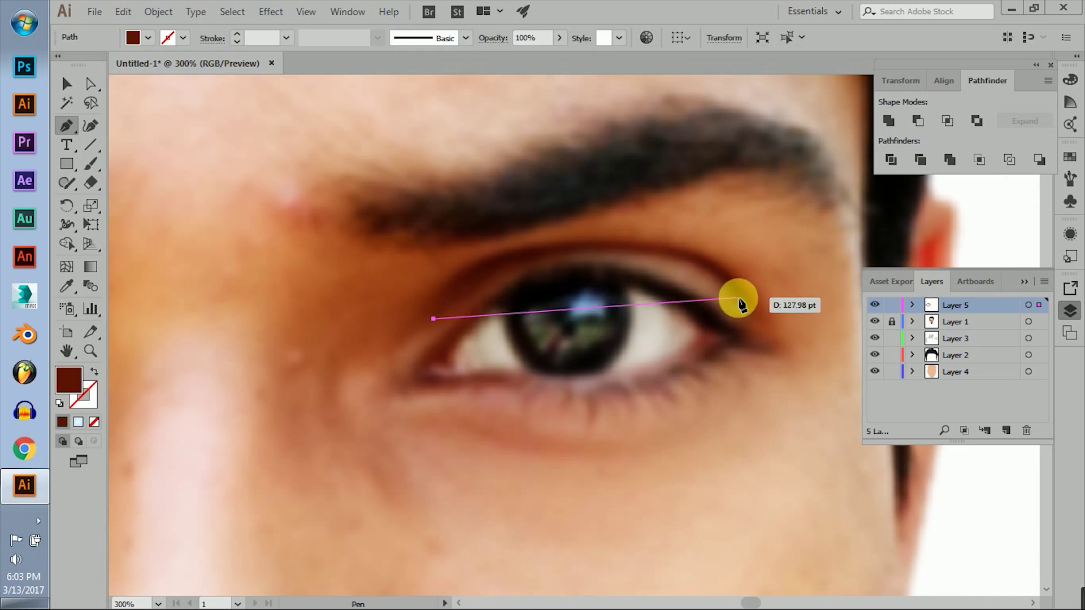
mouse_move(433, 319)
mouse_down()
mouse_move(235, 493)
mouse_move(247, 496)
mouse_up()
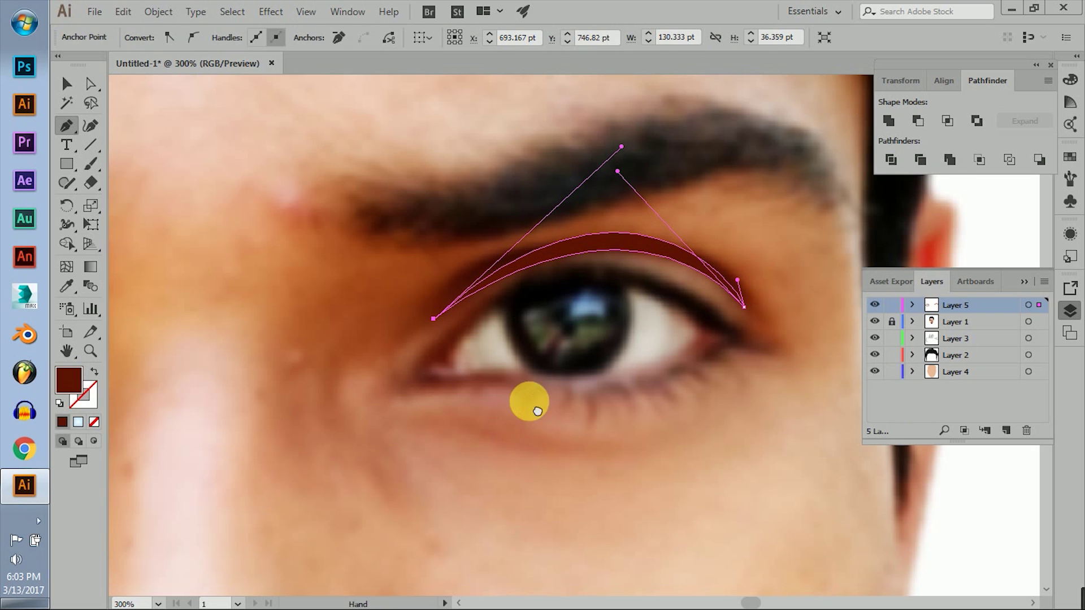
scroll(525, 331, up, 1)
Step: Trace a closed lash-line shape along the right eye's lower lid
click(370, 333)
click(432, 326)
click(470, 332)
click(511, 335)
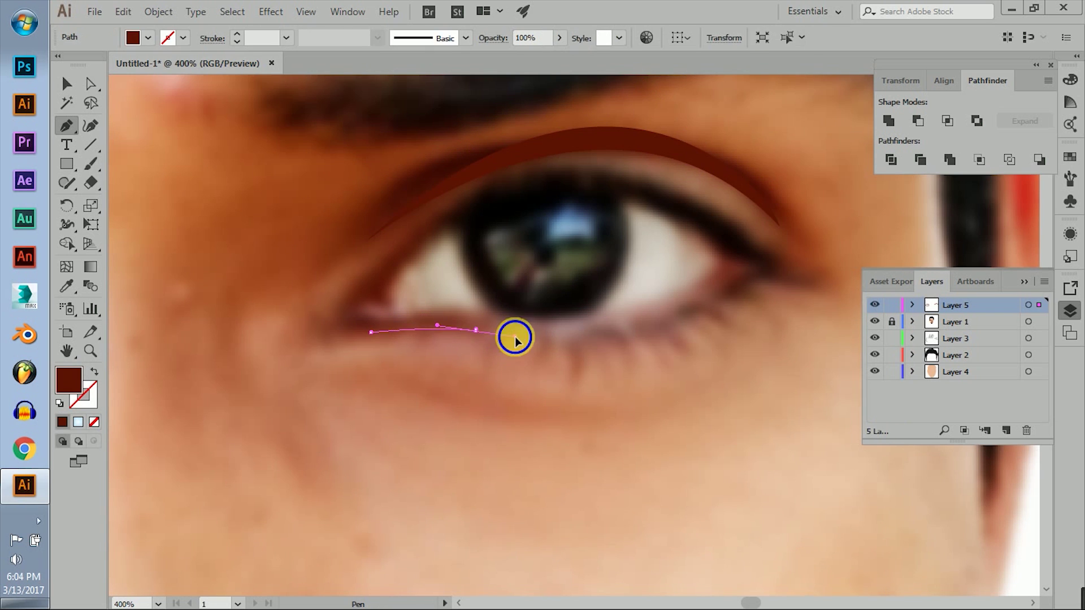
mouse_move(741, 281)
mouse_down()
mouse_move(746, 266)
mouse_move(710, 273)
mouse_up()
drag(585, 321, 485, 315)
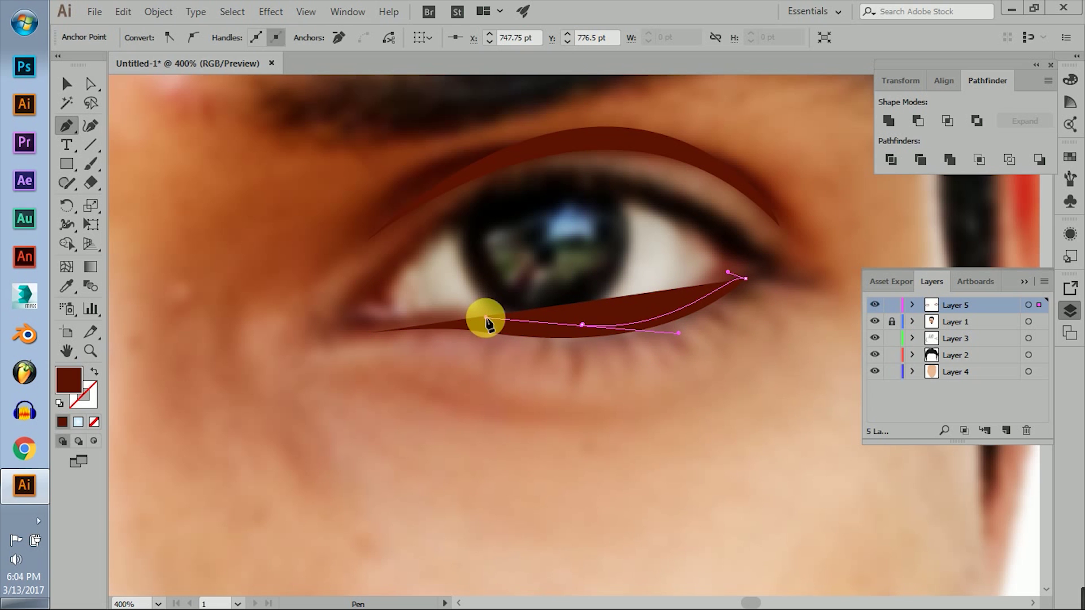
click(368, 332)
scroll(484, 370, down, 3)
scroll(544, 303, down, 1)
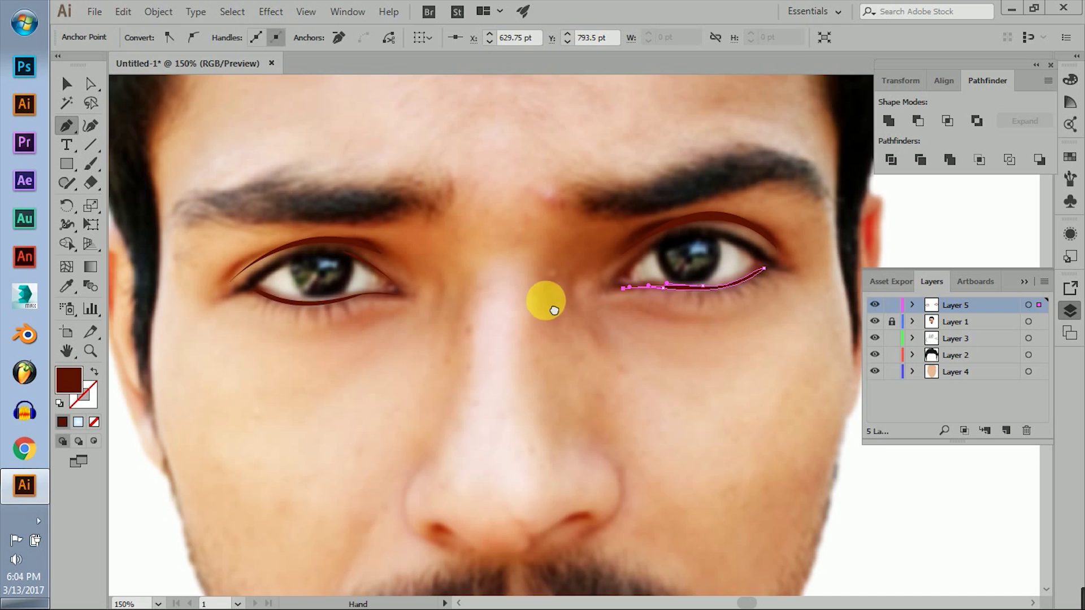
scroll(552, 339, up, 2)
scroll(564, 356, up, 1)
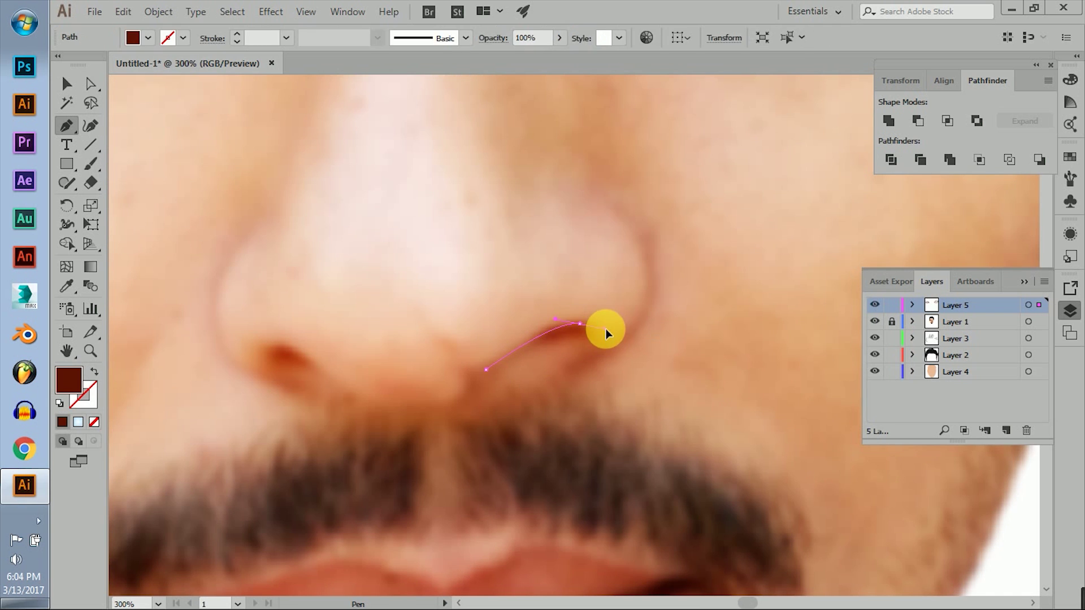
Step: Draw the right and left nostril curves
scroll(606, 329, up, 1)
drag(588, 339, 453, 376)
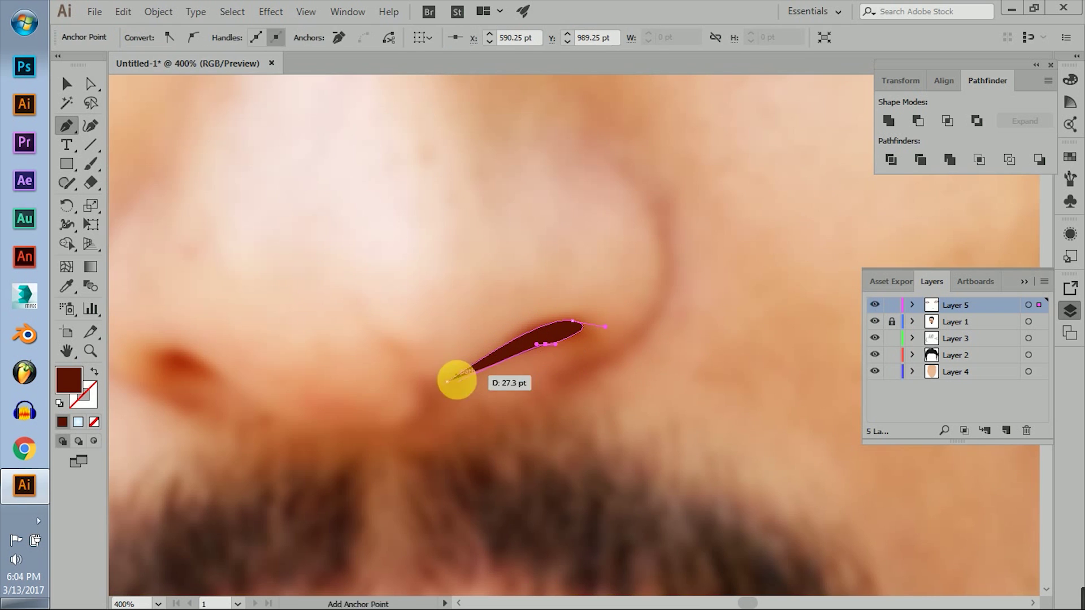
click(447, 381)
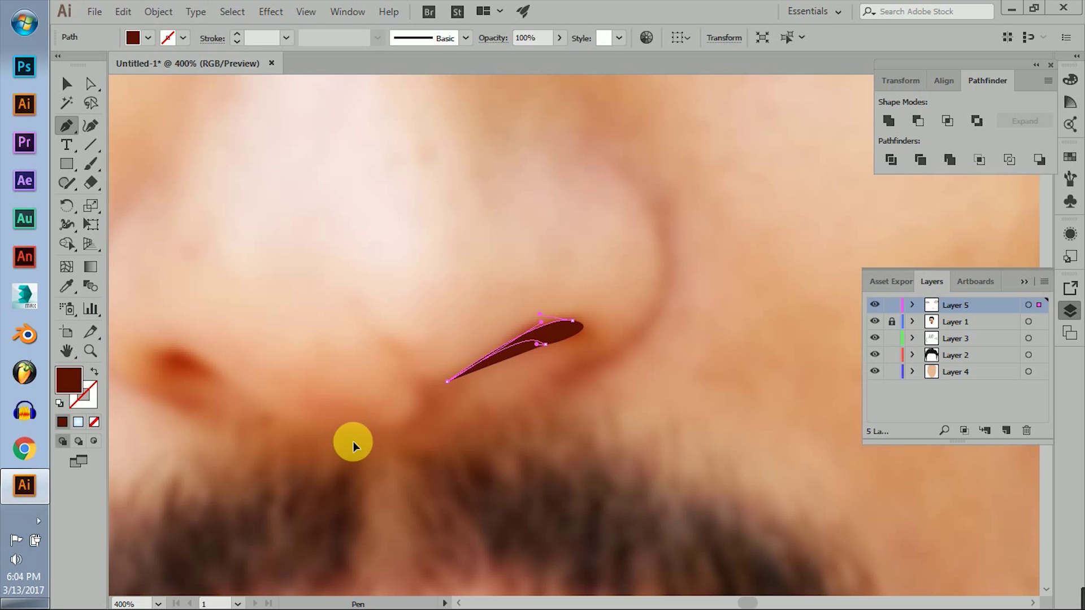
scroll(353, 442, left, 3)
click(286, 358)
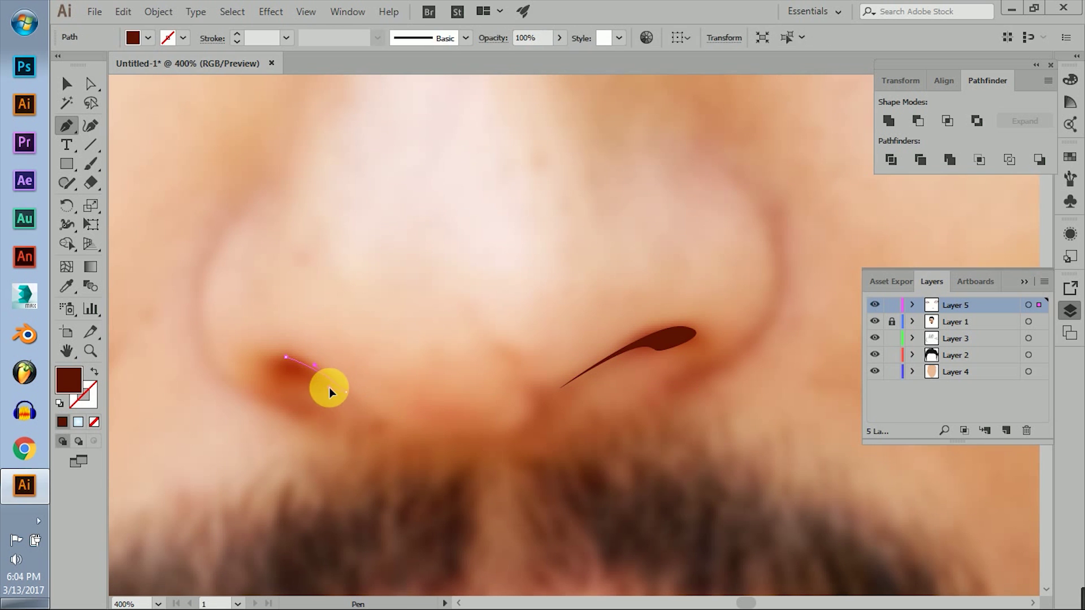
drag(330, 388, 286, 360)
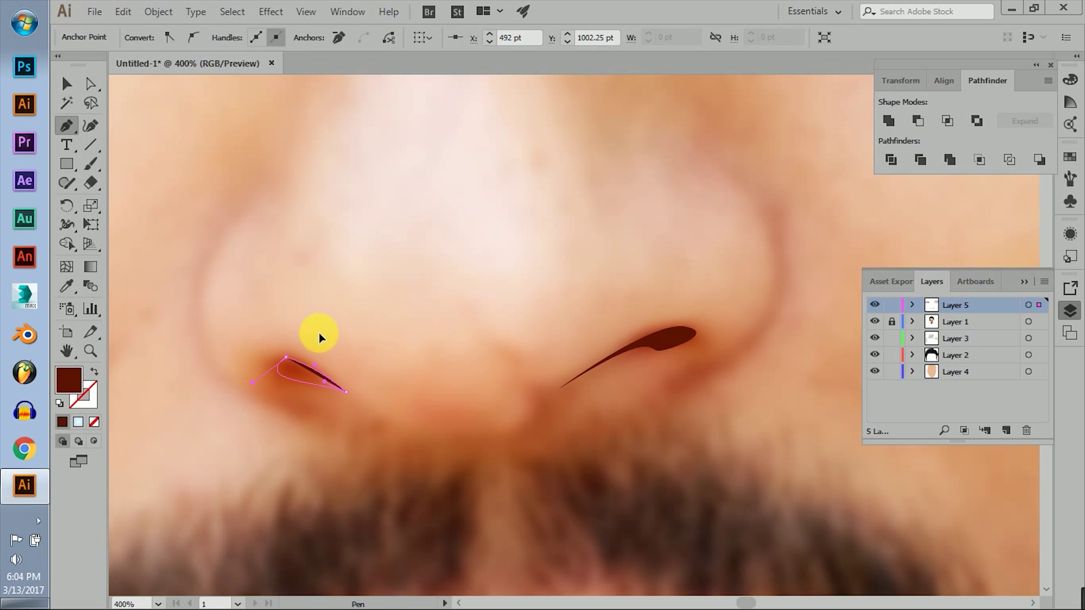
scroll(412, 359, down, 1)
Step: Draw a closed curved shape along the side of the nose
click(690, 163)
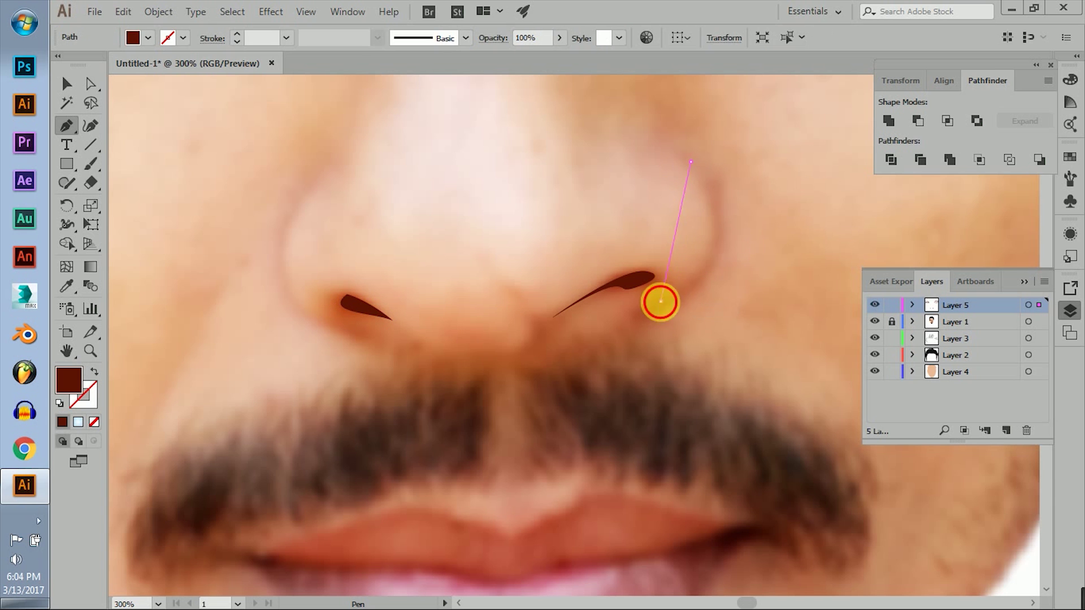
mouse_move(641, 309)
mouse_down()
mouse_move(729, 249)
mouse_move(764, 264)
mouse_up()
scroll(593, 135, up, 2)
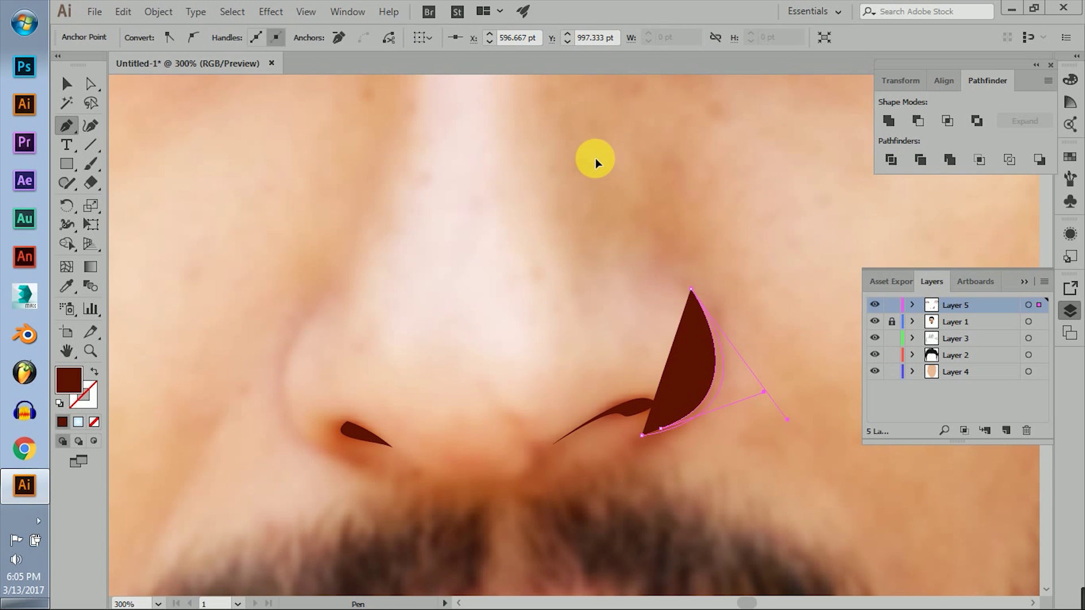
scroll(537, 308, down, 1)
scroll(448, 315, down, 2)
mouse_move(552, 283)
mouse_down()
mouse_move(556, 478)
mouse_move(552, 279)
mouse_up()
scroll(521, 352, up, 1)
scroll(516, 295, up, 2)
Step: Trace the closed lip-parting line from mouth corner to mouth corner
click(327, 374)
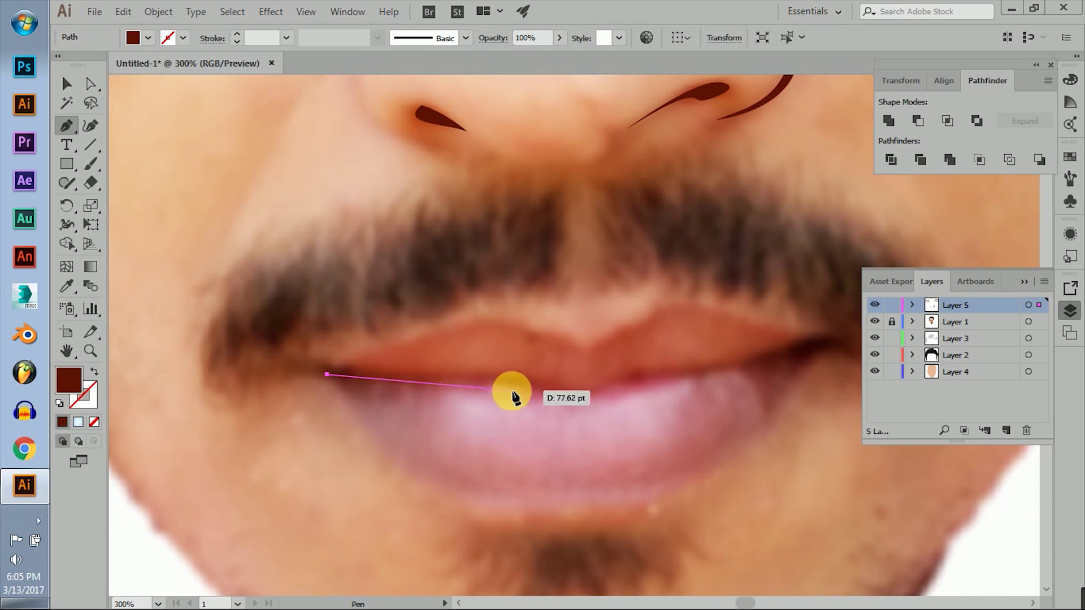
drag(434, 383, 498, 386)
click(571, 395)
click(644, 381)
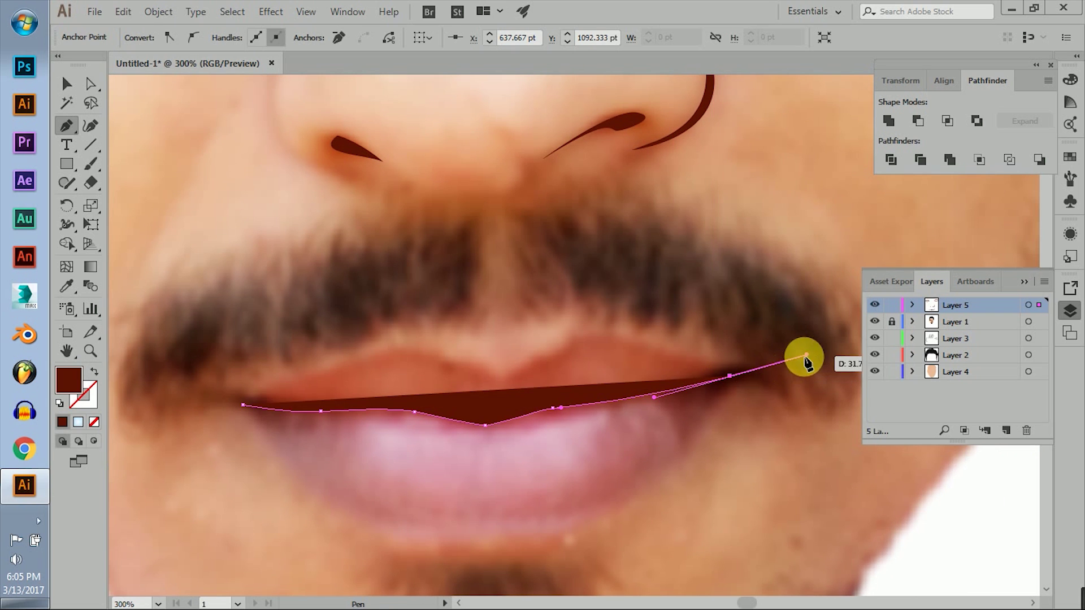
drag(805, 356, 714, 375)
click(566, 399)
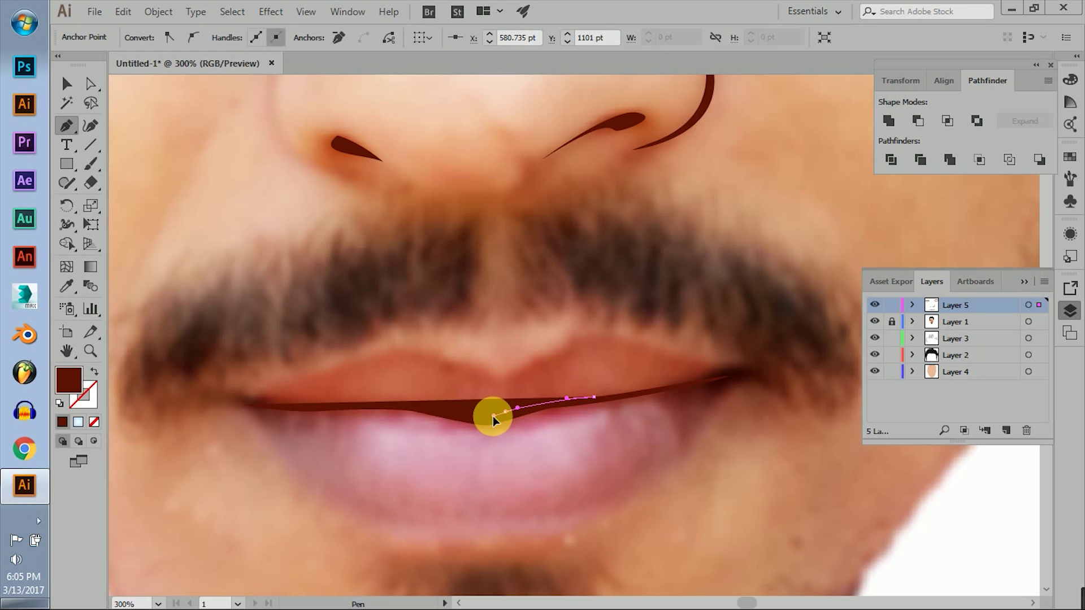
drag(481, 420, 491, 421)
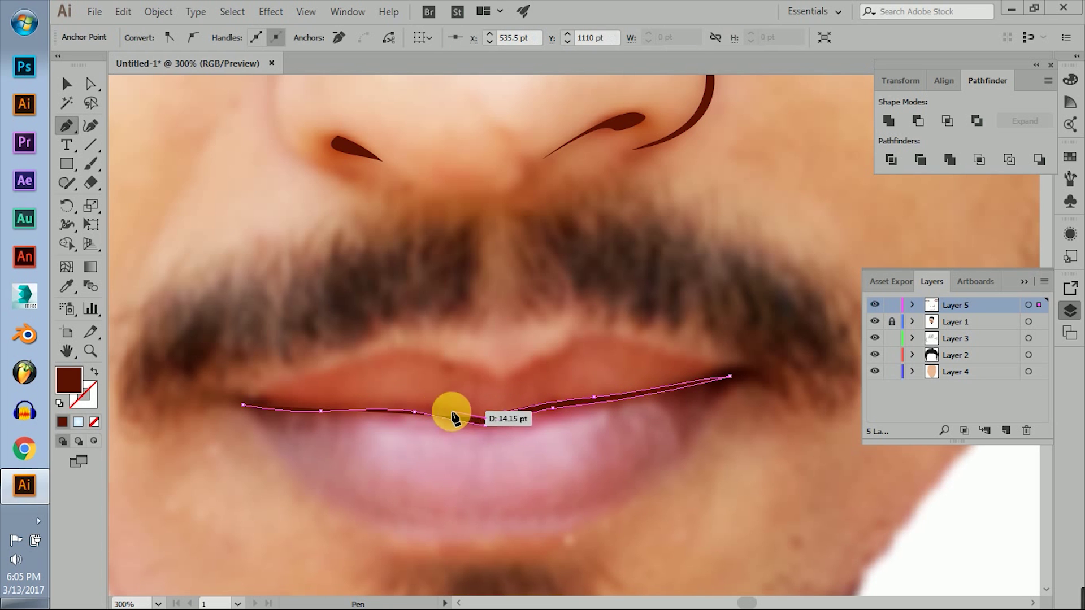
click(409, 406)
drag(308, 413, 293, 407)
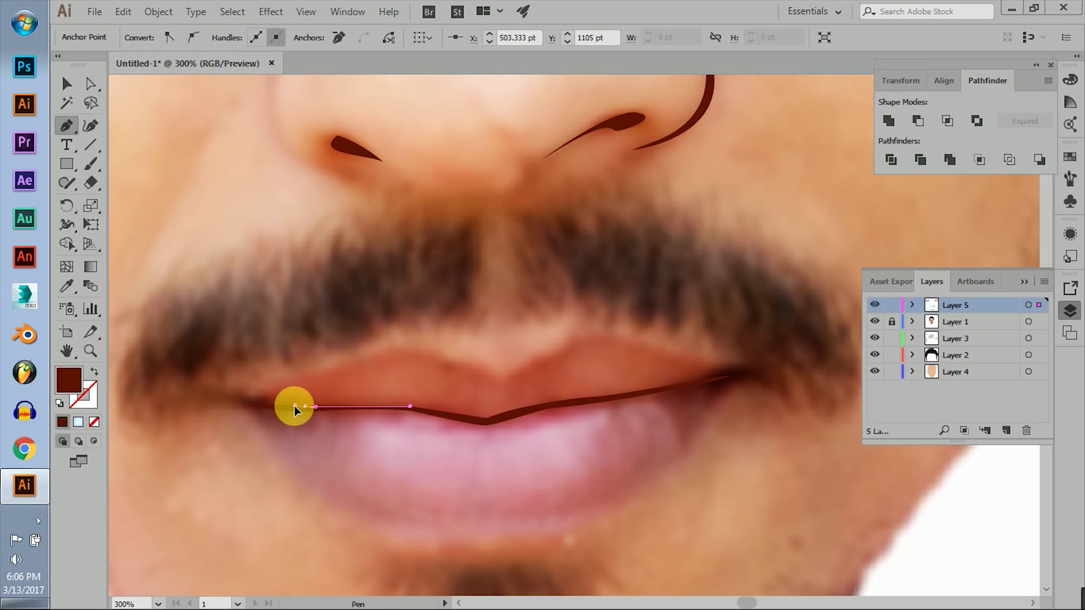
scroll(317, 443, down, 2)
scroll(485, 485, up, 2)
Step: Draw the short curved stroke under the lower lip
click(333, 421)
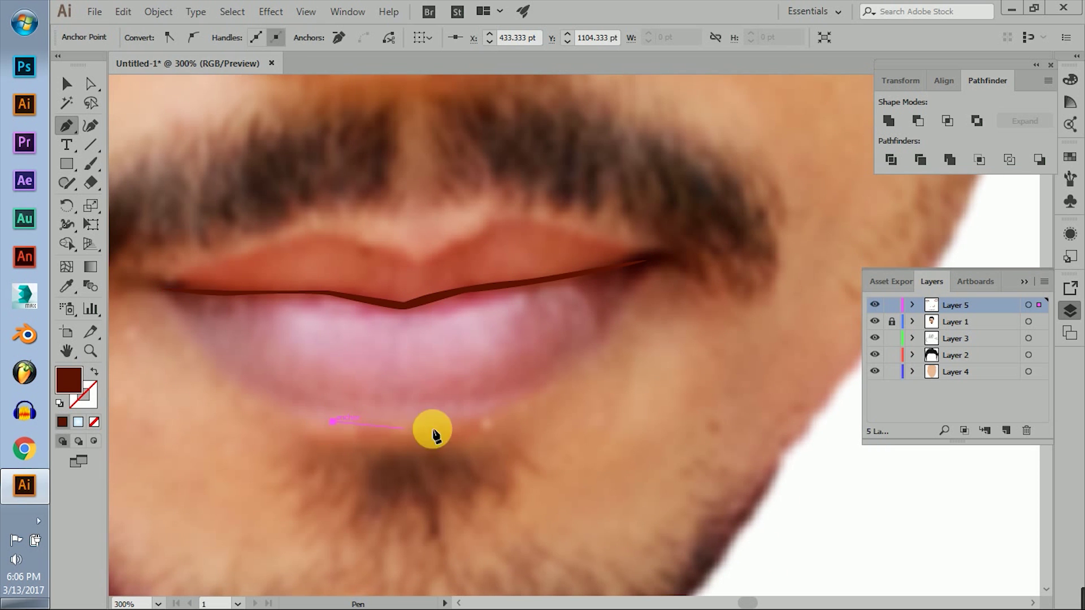
drag(489, 416, 541, 400)
click(351, 429)
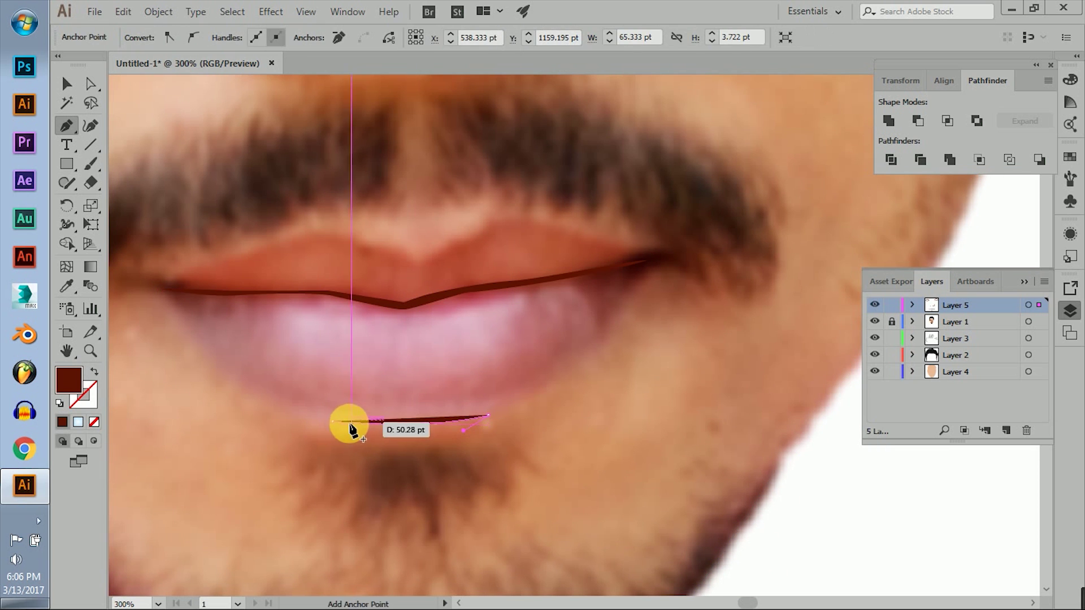
click(333, 421)
scroll(461, 452, down, 2)
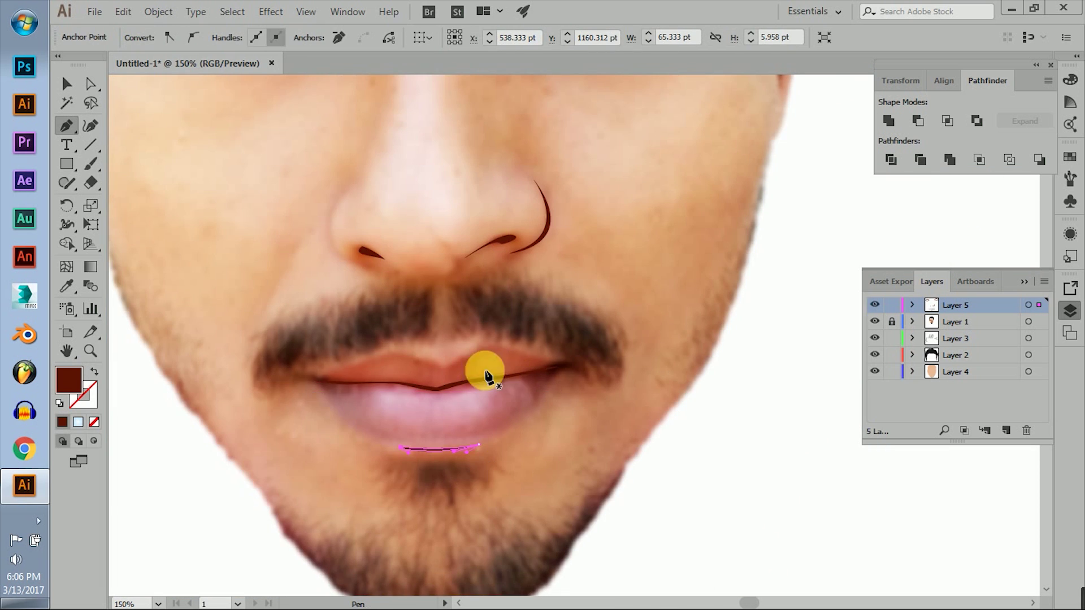
mouse_move(642, 325)
mouse_down()
mouse_move(654, 522)
mouse_move(571, 184)
mouse_up()
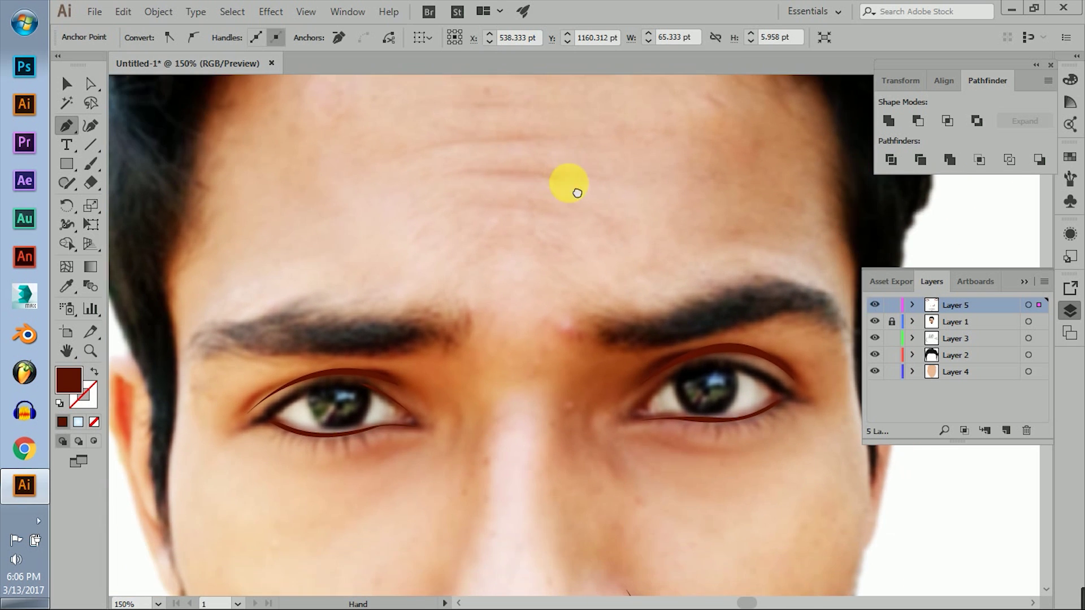
click(893, 321)
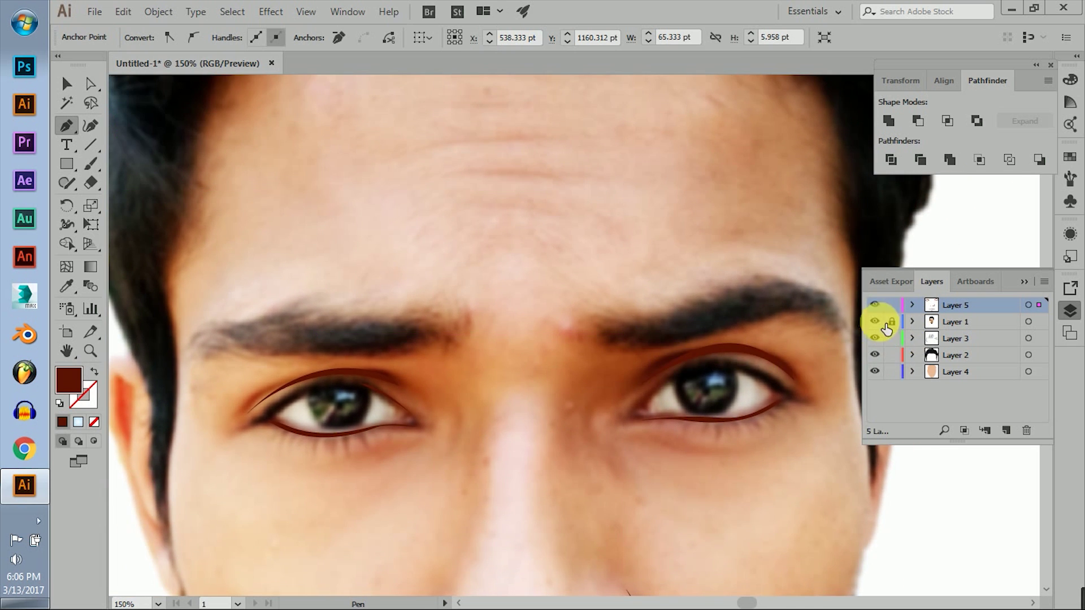
Step: Hide the reference photo to check the vector face, then show it again
click(875, 321)
scroll(574, 364, down, 3)
scroll(552, 327, up, 1)
scroll(659, 395, up, 1)
scroll(554, 330, down, 1)
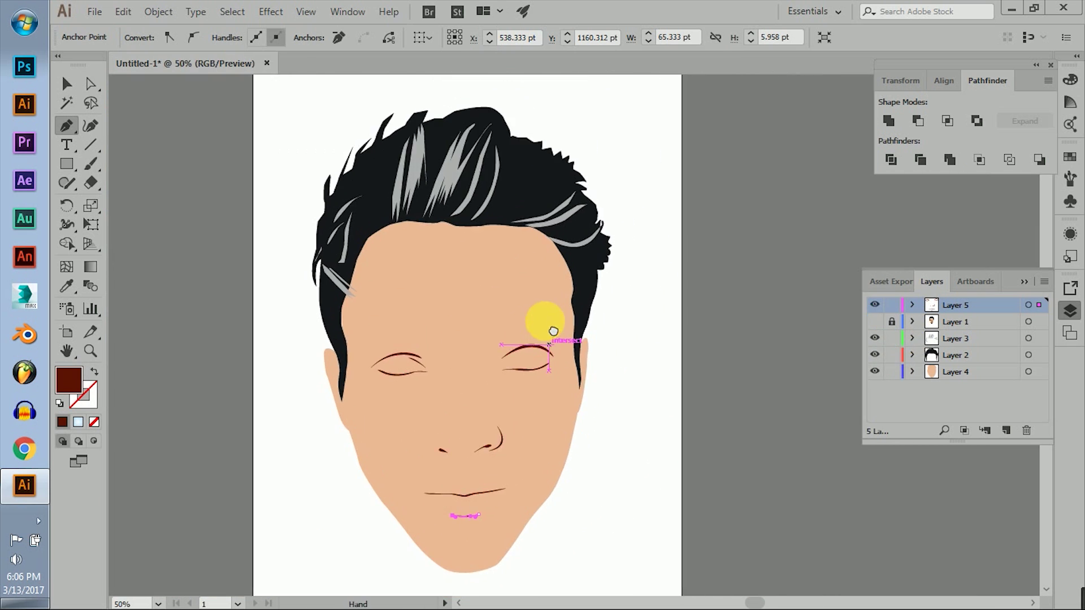
drag(554, 331, 547, 327)
click(875, 321)
scroll(424, 383, up, 1)
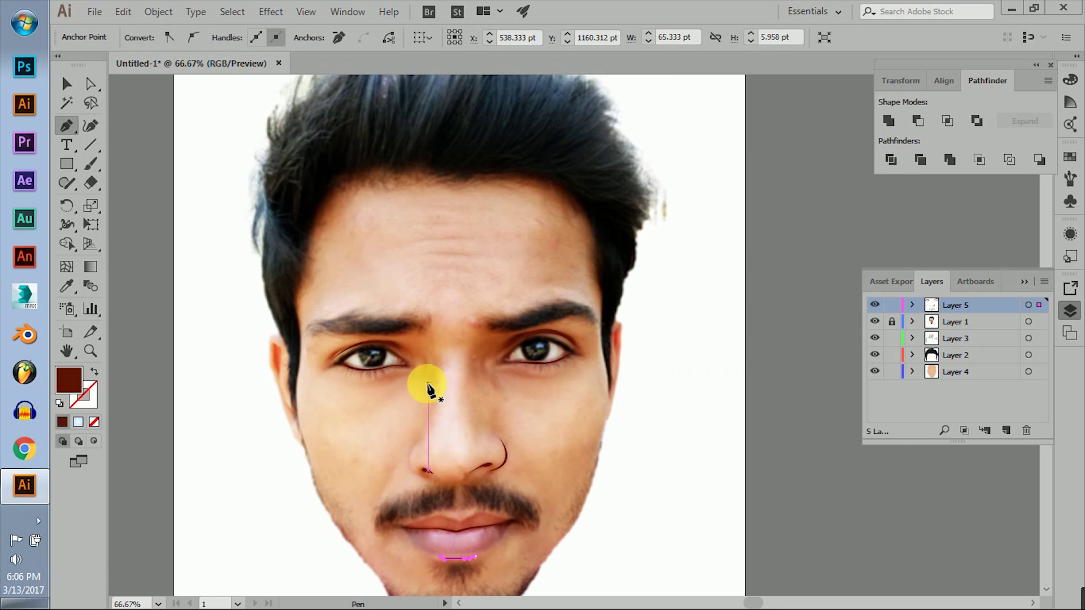
scroll(429, 378, up, 1)
scroll(516, 328, up, 2)
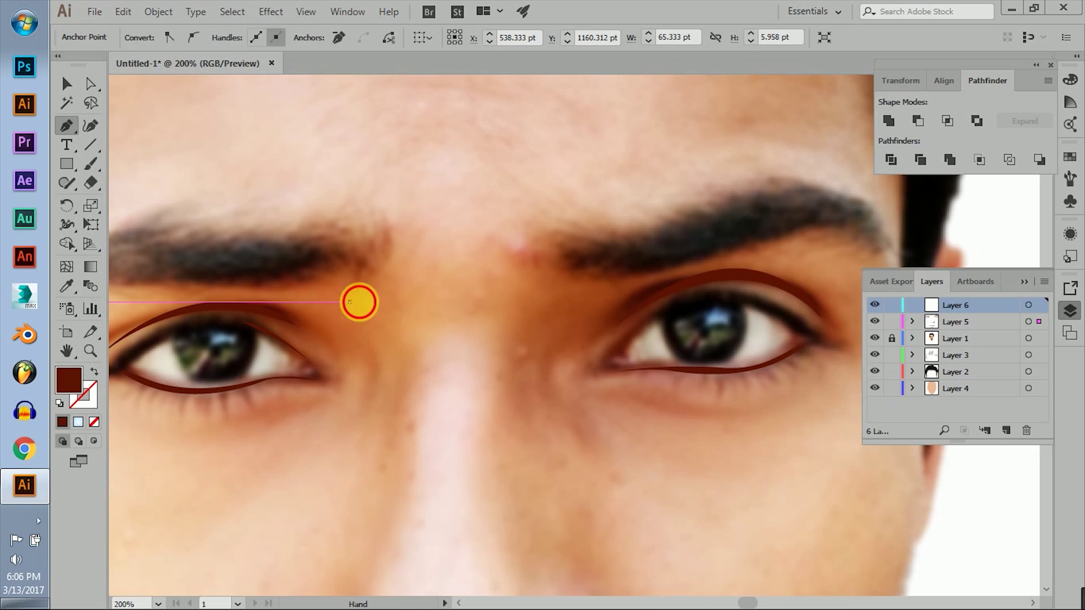
Step: Lock the earlier layers against edits
drag(352, 303, 470, 320)
drag(892, 321, 900, 388)
scroll(299, 373, up, 1)
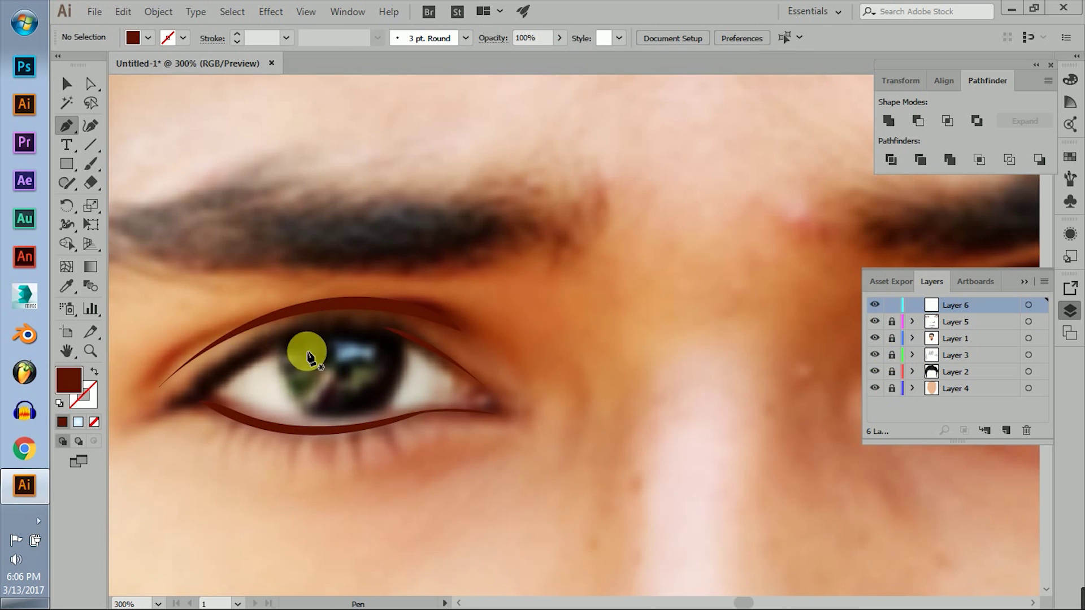
scroll(283, 352, up, 1)
Step: Trace the left eye's pupil and fill it black
click(270, 344)
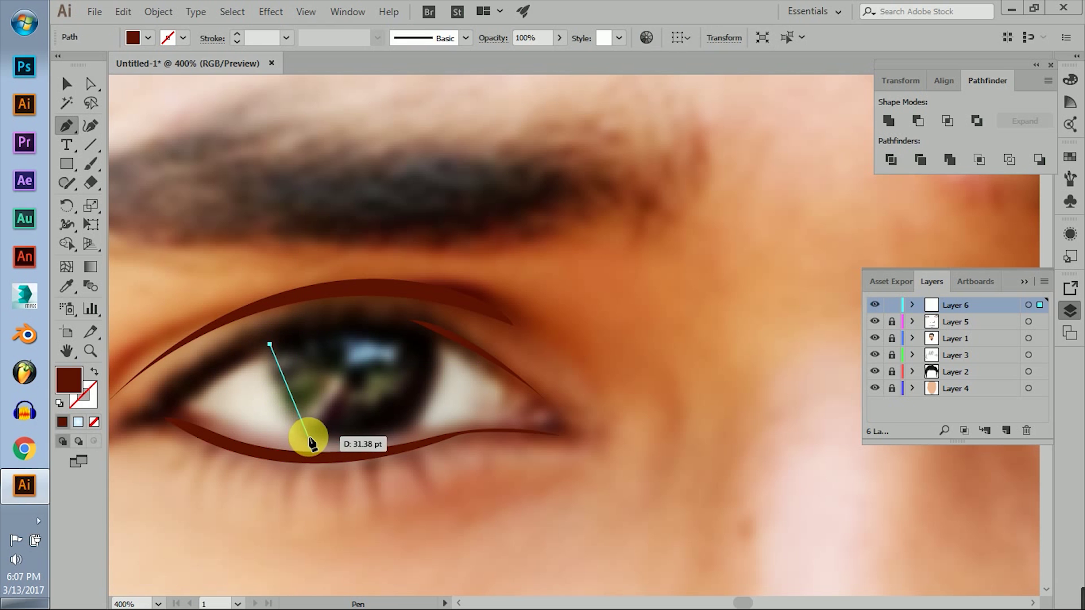
click(354, 450)
mouse_move(432, 391)
mouse_down()
mouse_move(452, 326)
mouse_move(432, 335)
mouse_up()
mouse_move(271, 341)
mouse_down()
mouse_move(217, 370)
mouse_move(77, 368)
mouse_up()
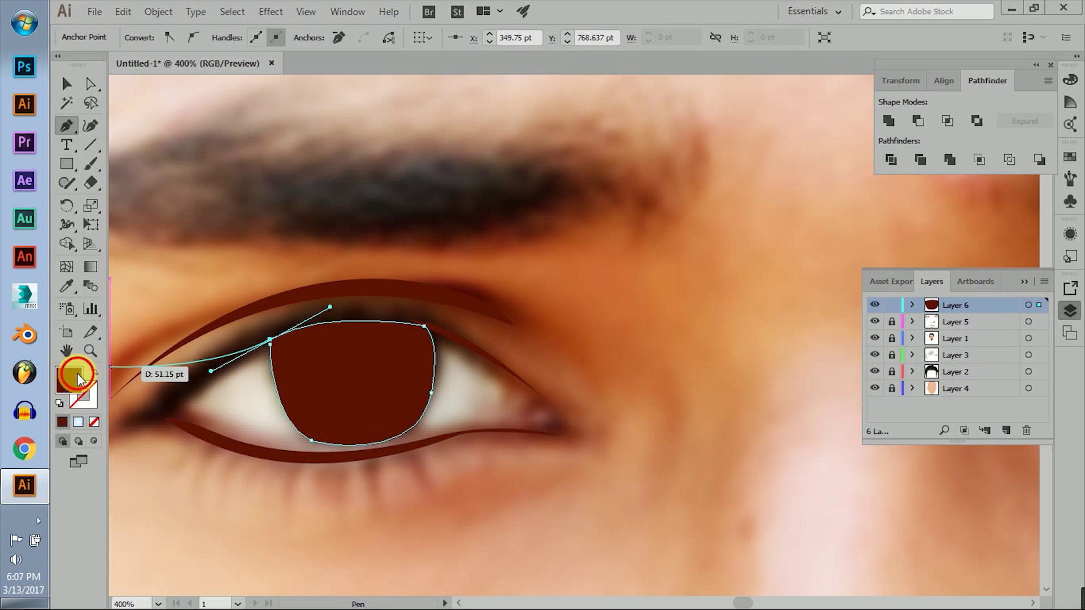
double_click(73, 376)
click(971, 241)
Step: Trace the right eye's black pupil, then hide Layer 6
drag(659, 313, 472, 290)
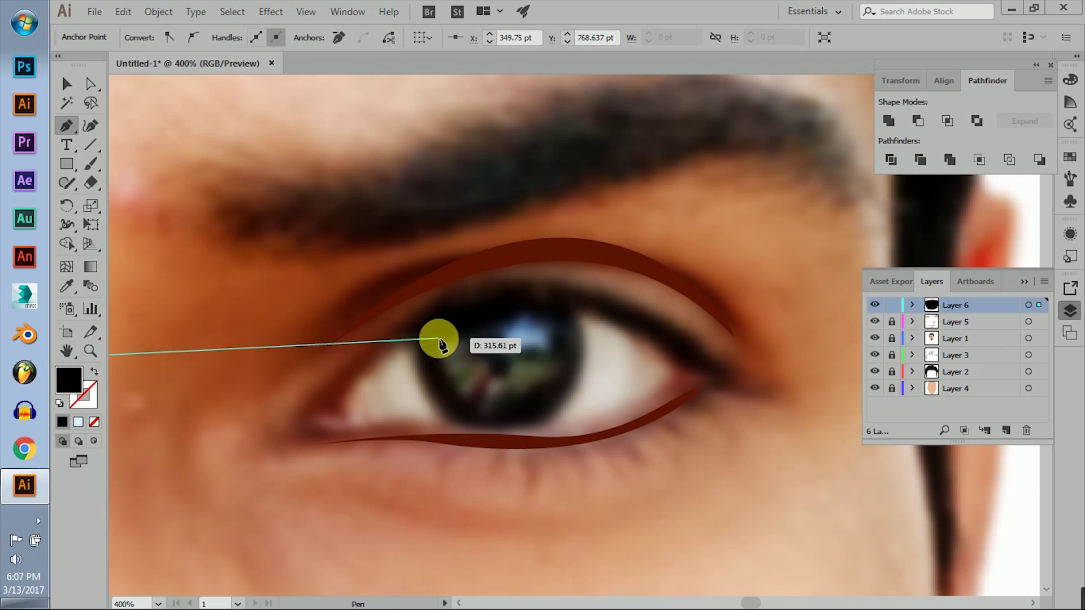
drag(439, 339, 831, 270)
drag(363, 329, 402, 351)
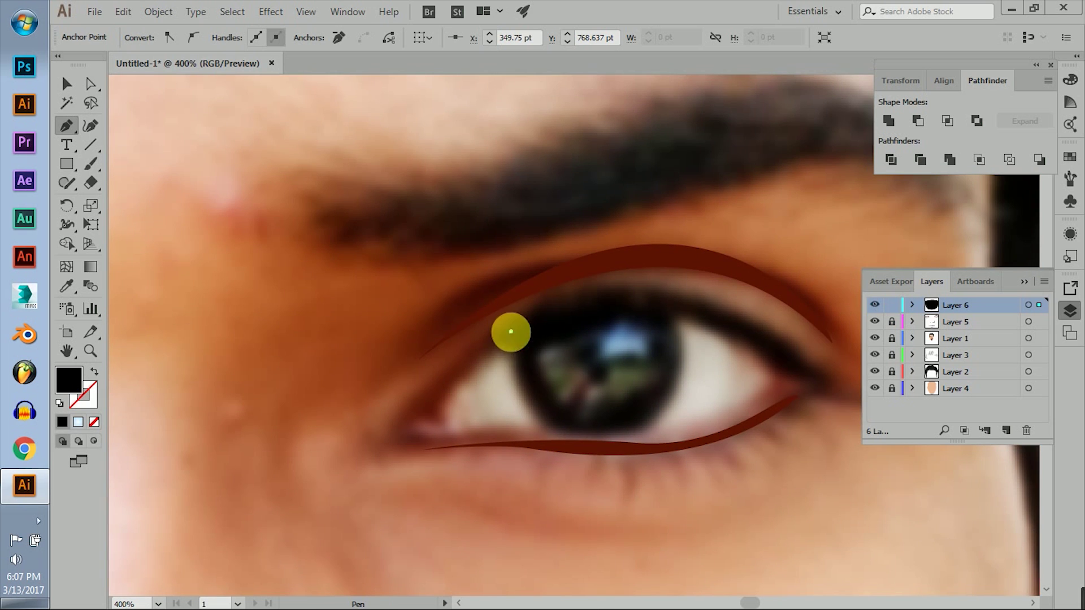
click(510, 332)
drag(552, 426, 590, 440)
drag(662, 413, 678, 389)
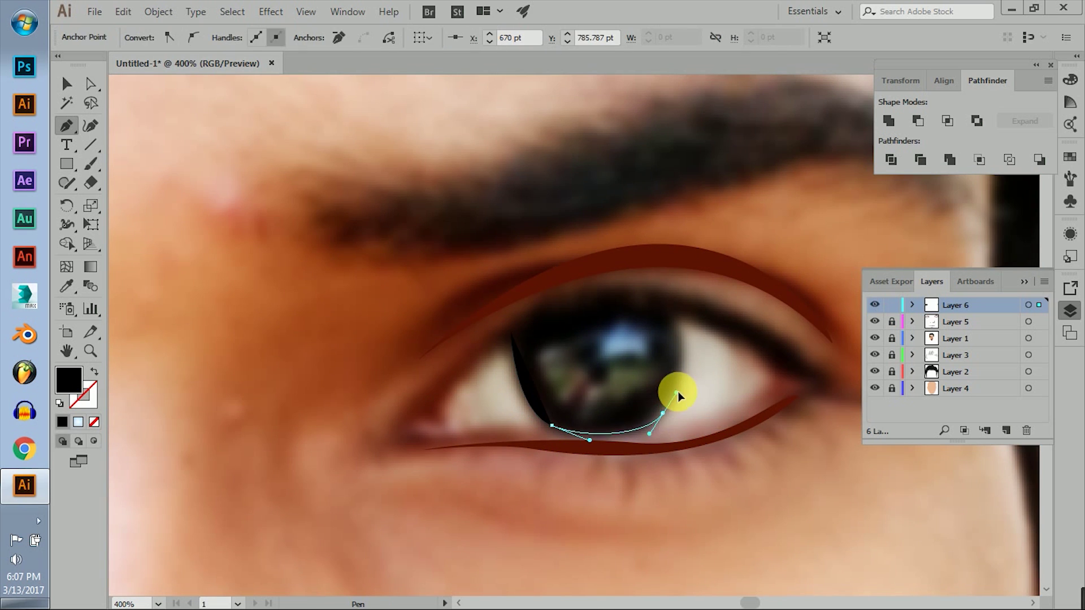
drag(669, 307, 637, 276)
drag(510, 331, 478, 354)
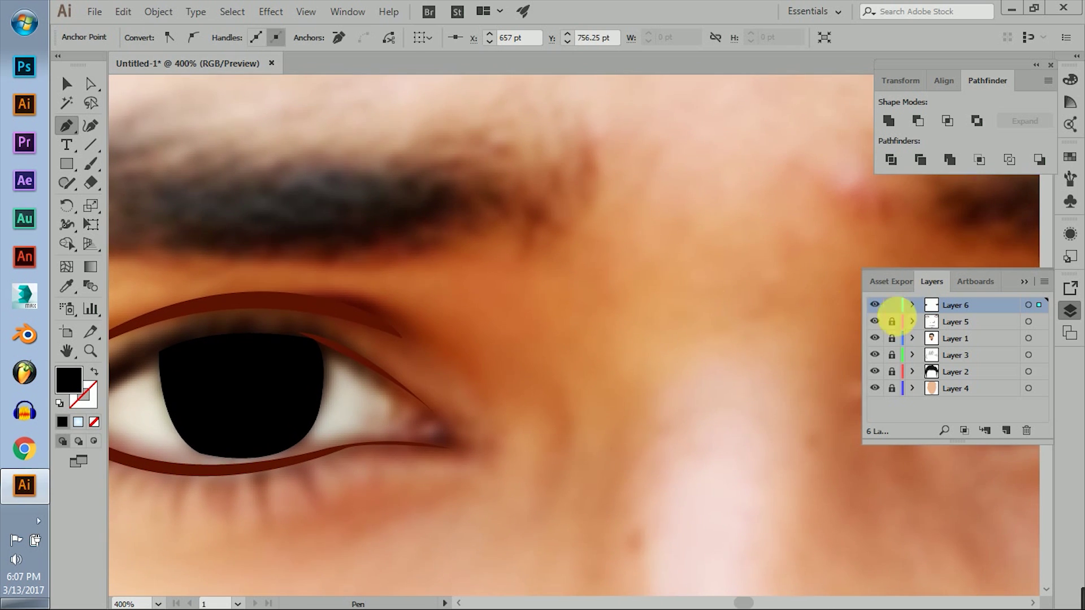
click(874, 305)
scroll(403, 365, up, 1)
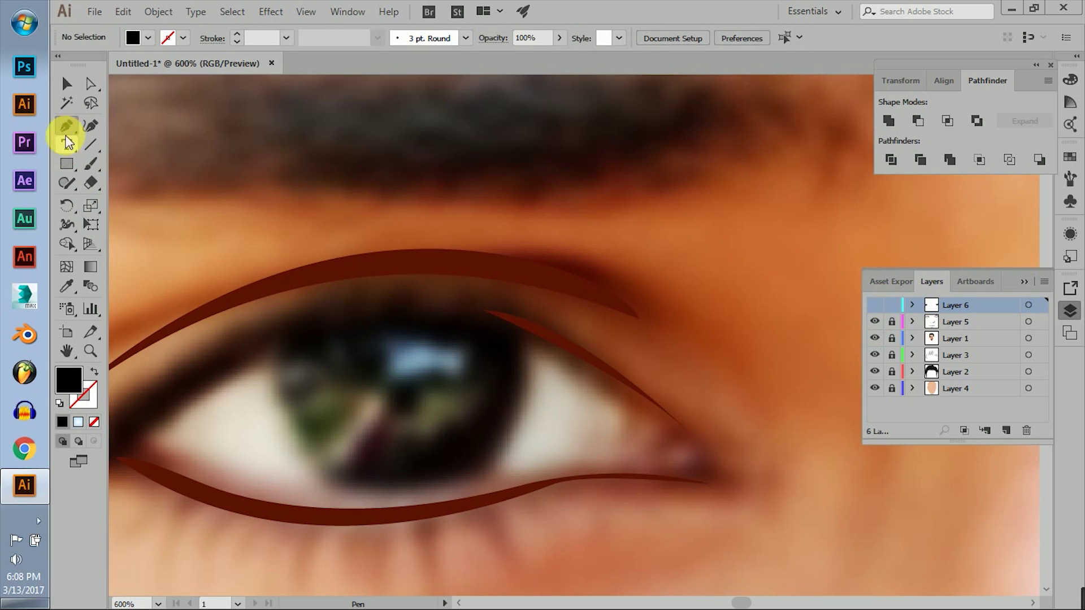
Step: On new Layer 7, draw a light grey shine highlight on the left pupil
click(1006, 430)
click(395, 340)
click(390, 370)
mouse_move(402, 377)
mouse_down()
mouse_move(451, 371)
mouse_move(466, 350)
mouse_move(459, 344)
mouse_up()
click(395, 339)
double_click(69, 379)
click(595, 283)
click(969, 241)
Step: Add slanted sliver highlights and the right pupil's shine, then show Layer 6 again
click(384, 409)
drag(337, 465, 389, 417)
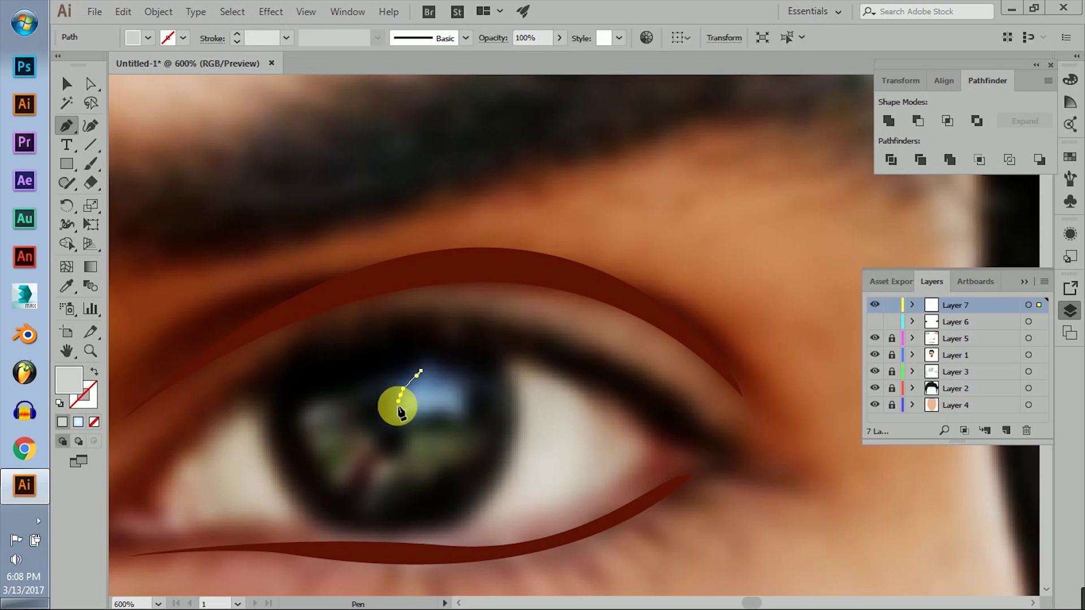
click(396, 419)
click(431, 408)
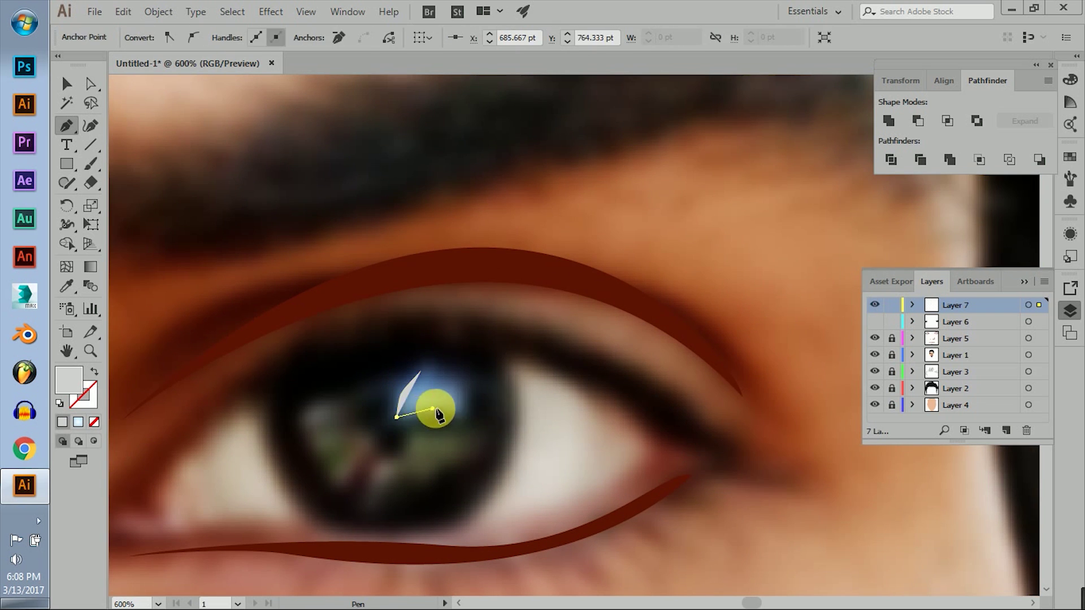
click(472, 395)
click(447, 375)
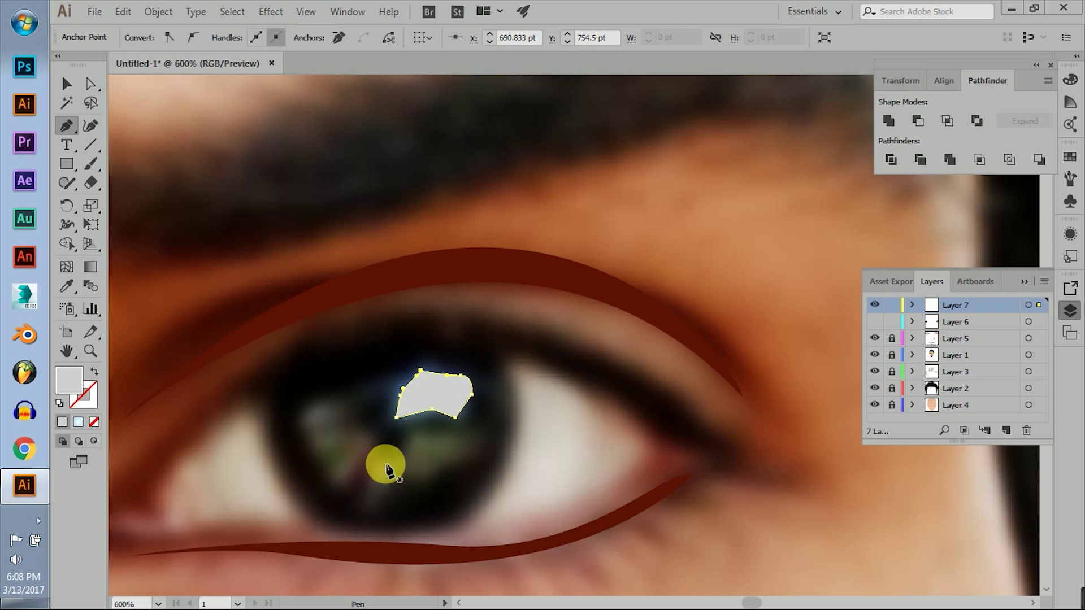
mouse_move(378, 450)
mouse_down()
mouse_move(359, 484)
mouse_move(380, 498)
mouse_up()
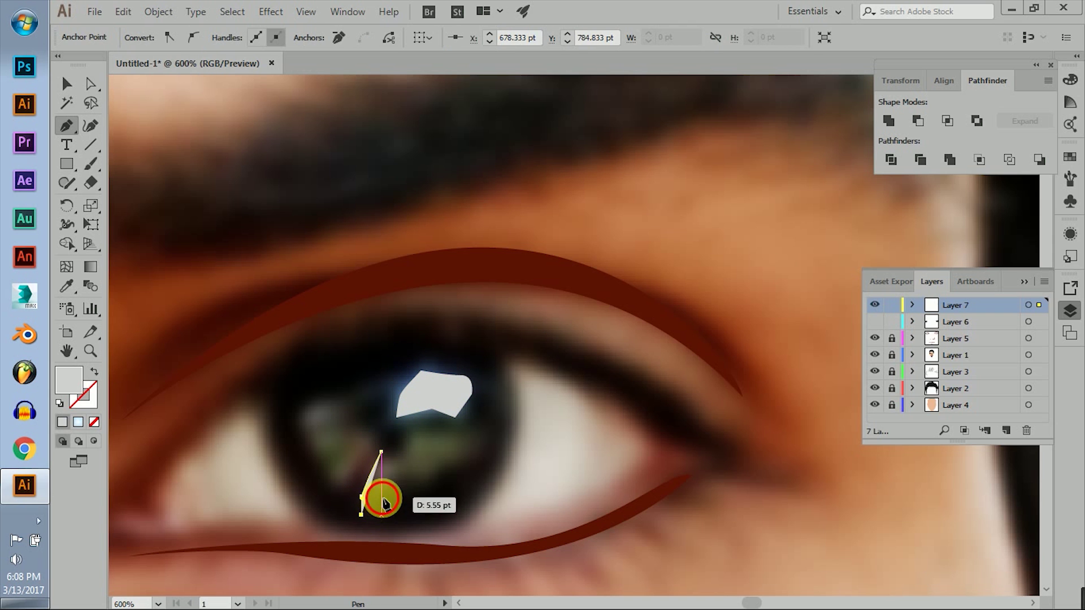
drag(383, 452, 356, 437)
scroll(493, 356, down, 4)
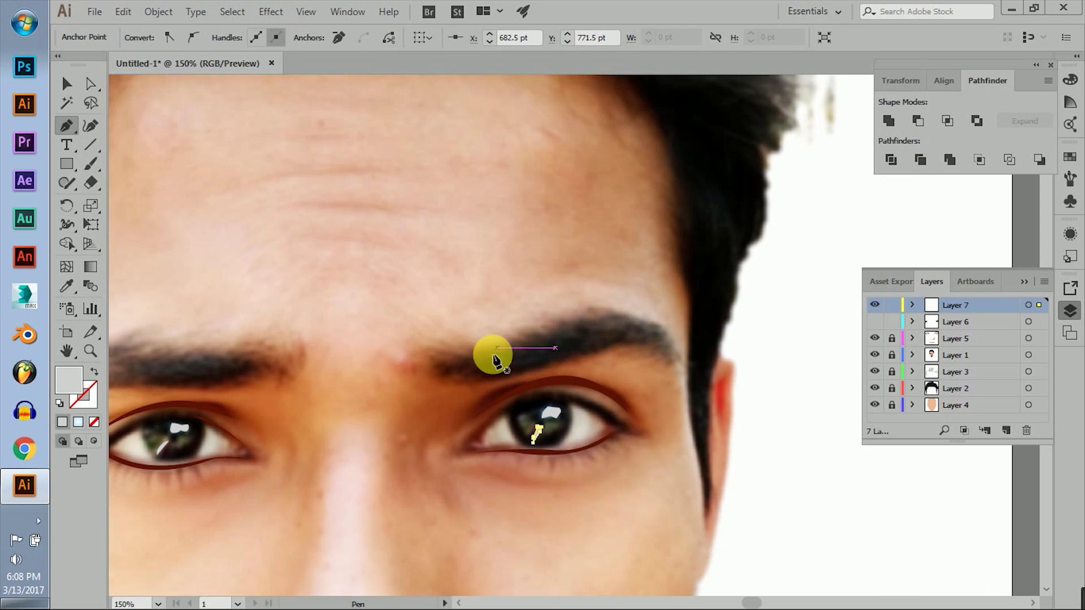
click(875, 321)
Step: Lock the highlight layer and add a new layer for the eye whites
key(v)
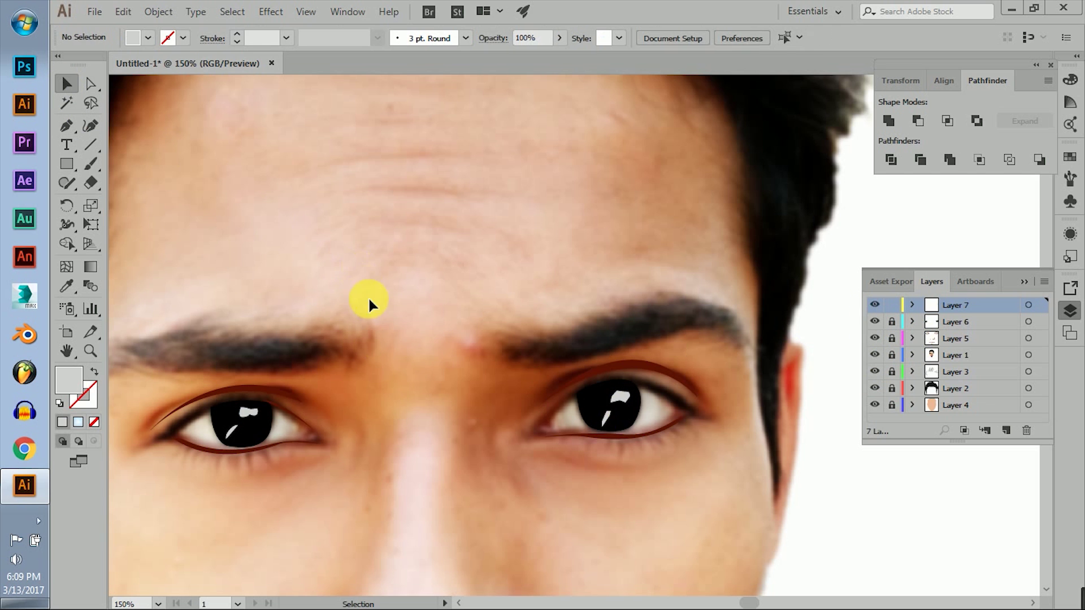
scroll(364, 511, down, 3)
scroll(395, 452, up, 2)
scroll(438, 401, up, 1)
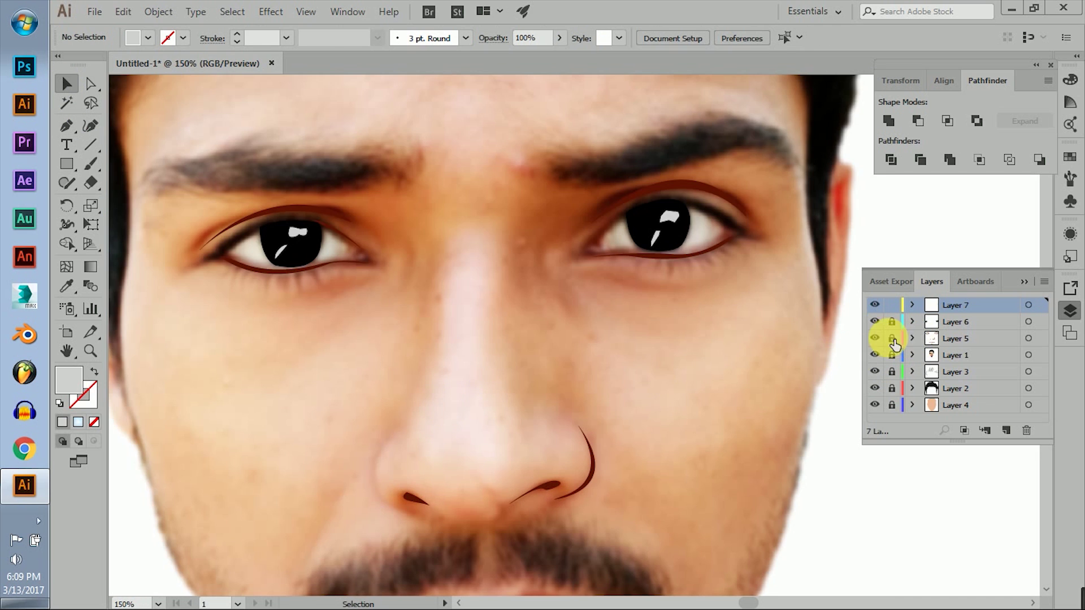
scroll(624, 391, down, 2)
scroll(426, 327, up, 1)
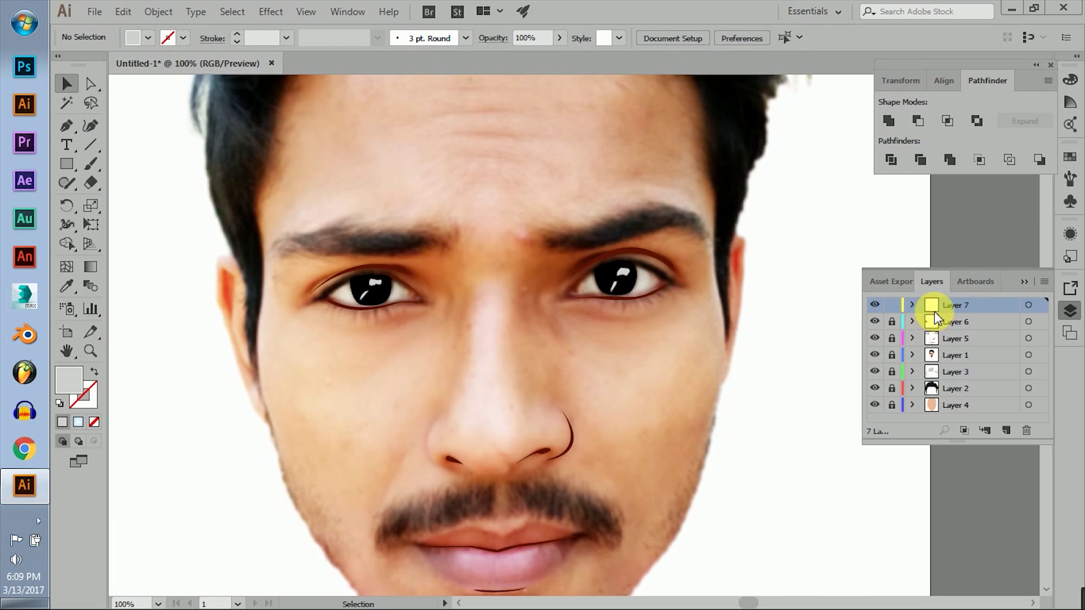
click(892, 305)
click(1006, 431)
scroll(463, 285, up, 3)
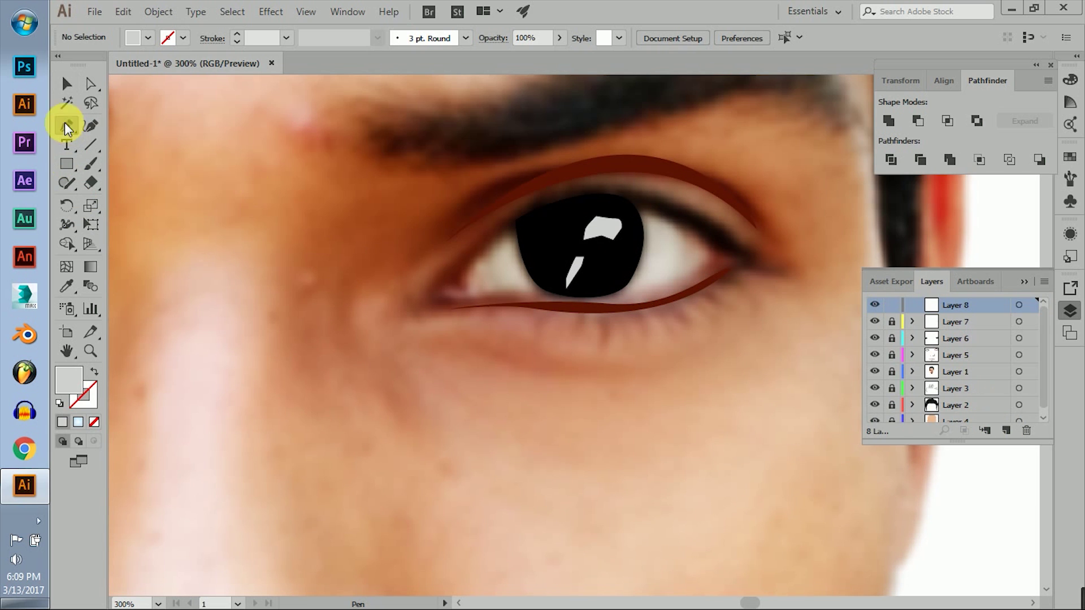
Step: Trace the first eye-white shape along the upper and lower lids
click(446, 289)
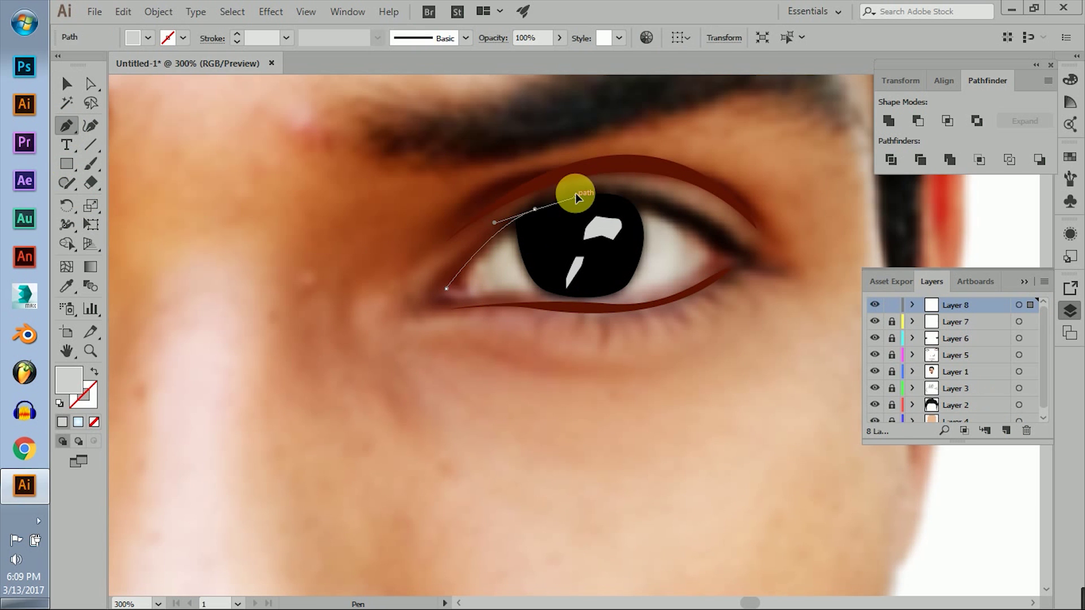
drag(534, 209, 575, 196)
scroll(576, 196, up, 1)
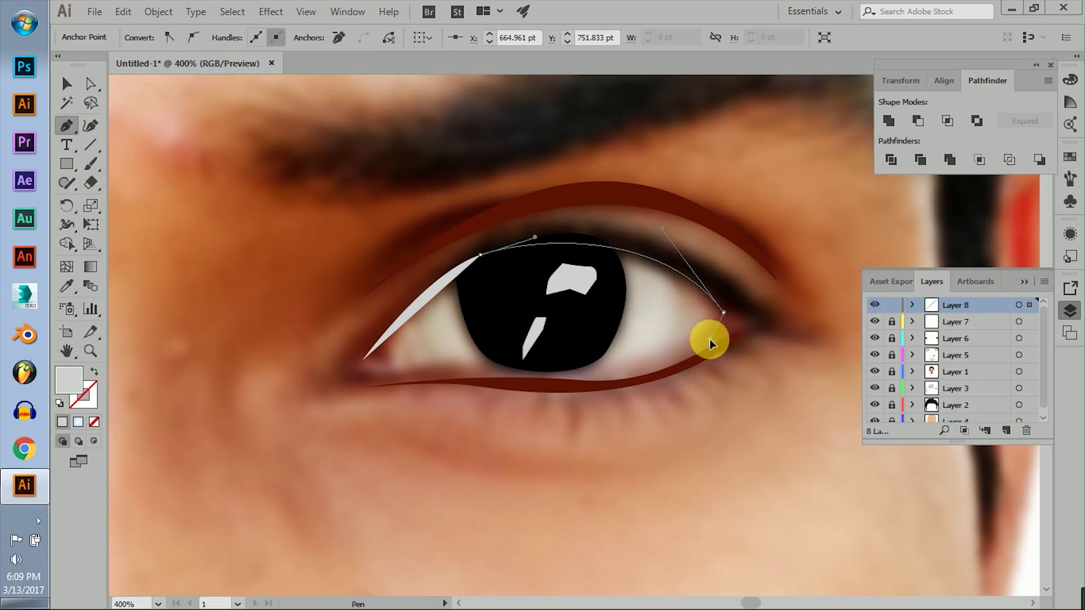
drag(710, 339, 707, 336)
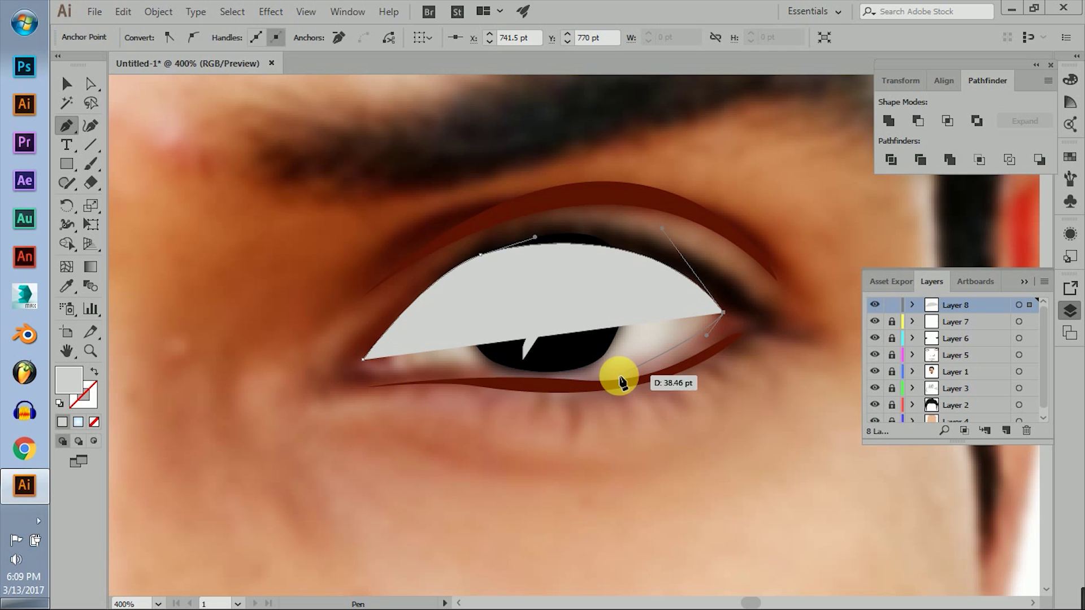
click(553, 375)
drag(364, 359, 369, 372)
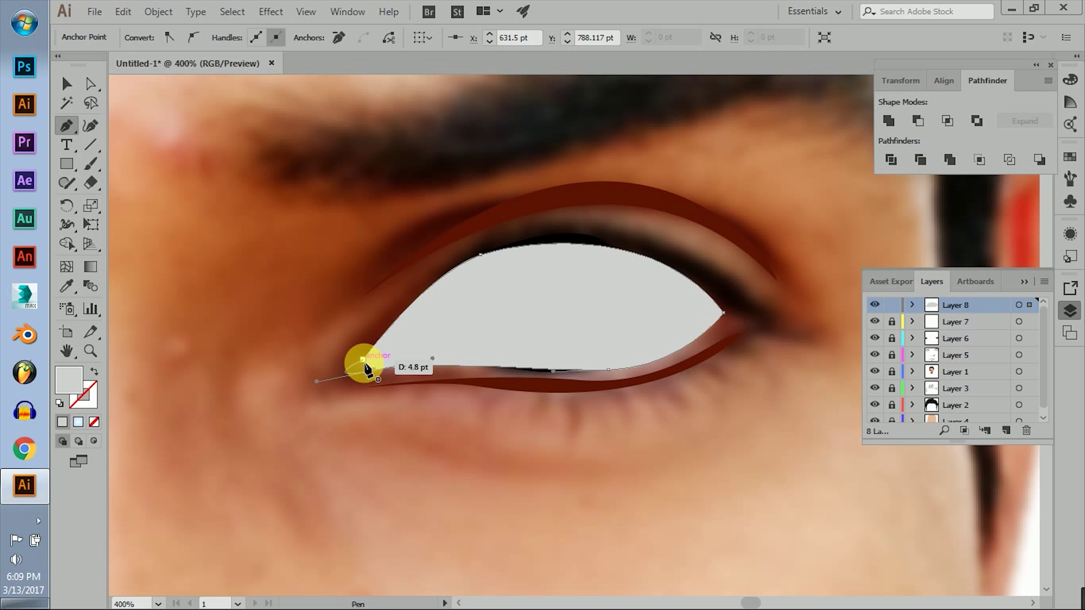
scroll(384, 339, right, 5)
scroll(407, 322, right, 5)
Step: Trace the second eye's eye-white shape following its lids, then deselect it
click(258, 352)
mouse_move(530, 287)
mouse_down()
mouse_move(624, 360)
mouse_move(485, 381)
mouse_up()
click(591, 334)
drag(257, 352, 312, 376)
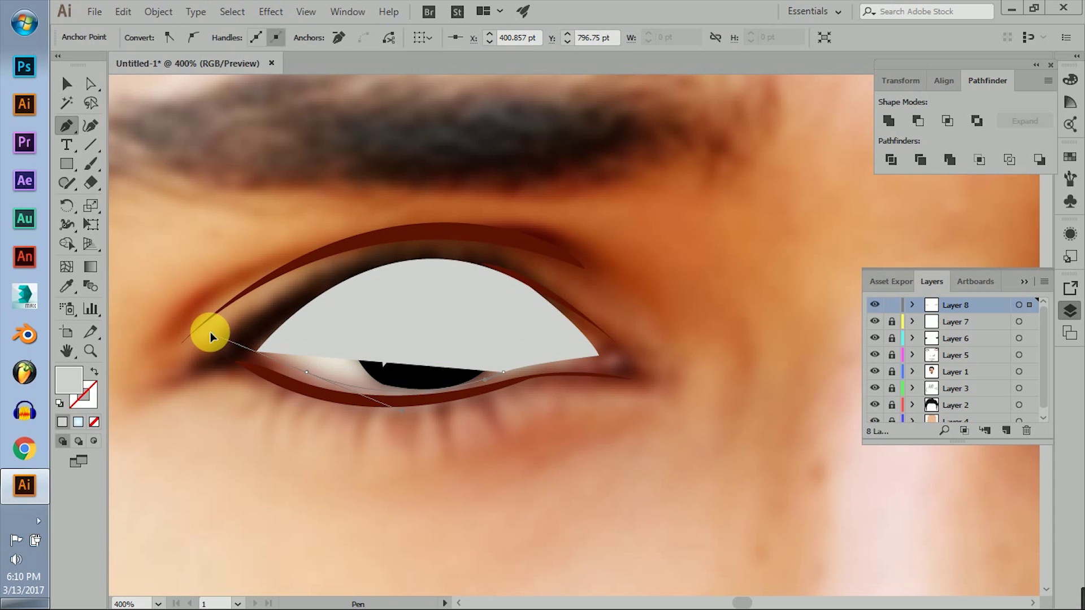
drag(259, 341, 249, 350)
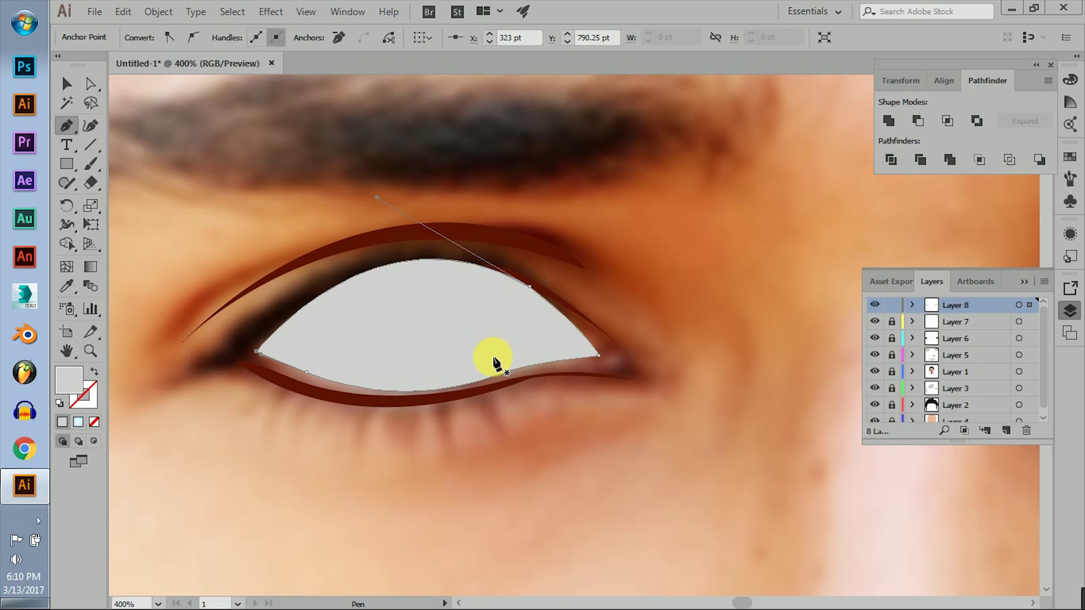
scroll(688, 281, down, 3)
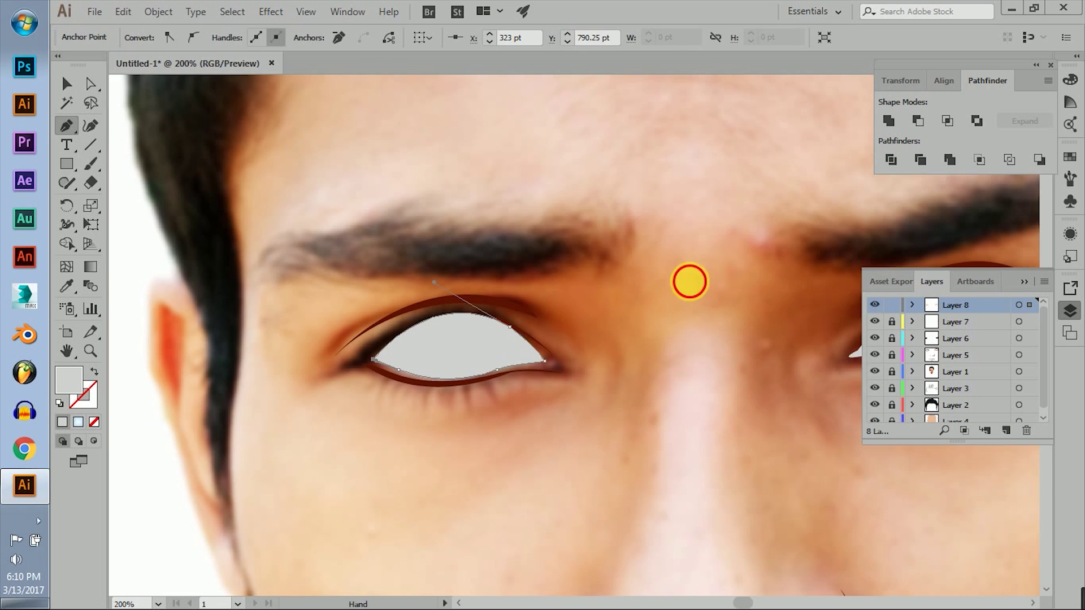
scroll(254, 225, down, 1)
key(v)
click(151, 232)
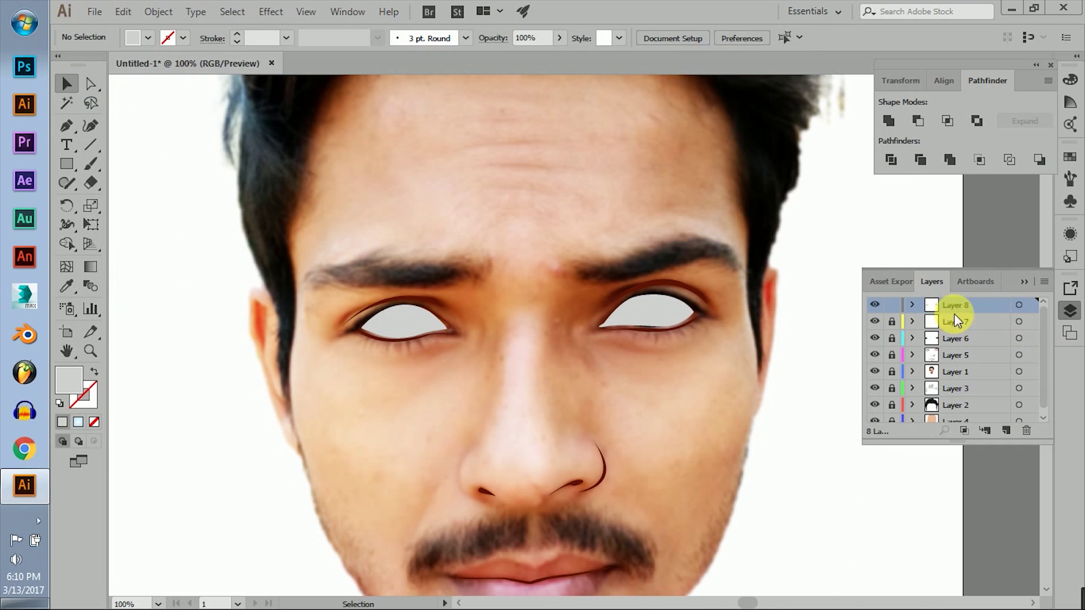
Step: Move Layer 8 below Layer 6 to reveal the pupils, and begin outlining the upper lip
drag(938, 307, 905, 360)
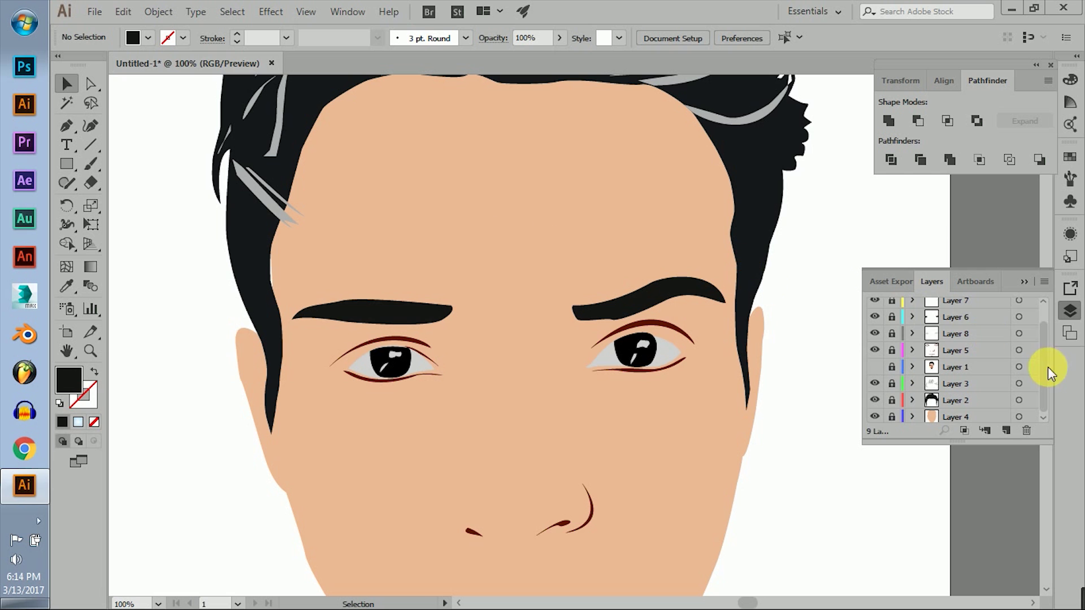
scroll(1048, 367, up, 1)
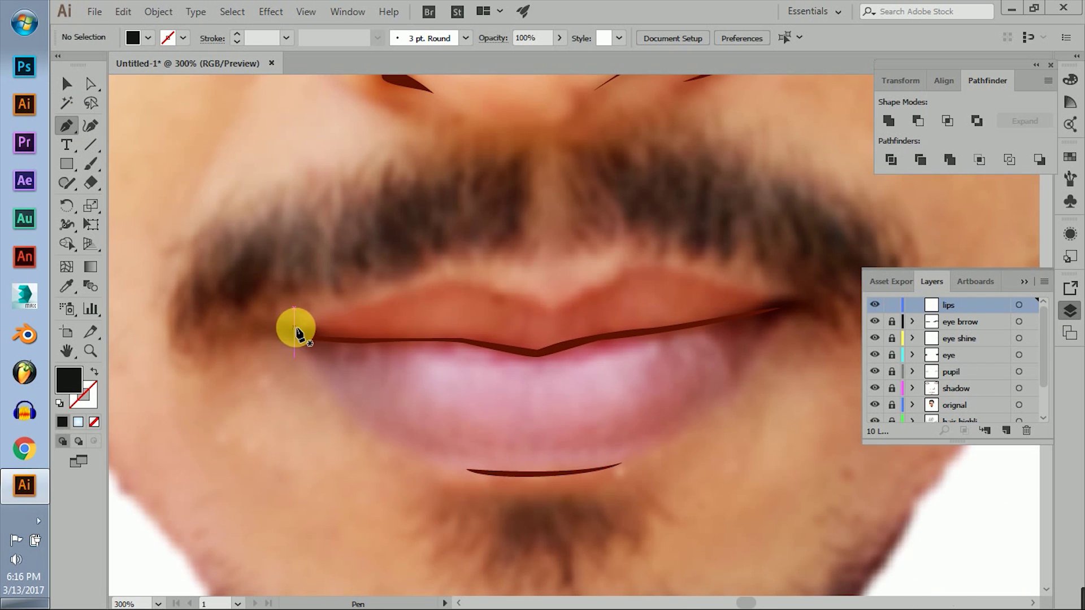
click(294, 326)
drag(366, 311, 377, 304)
drag(458, 279, 478, 286)
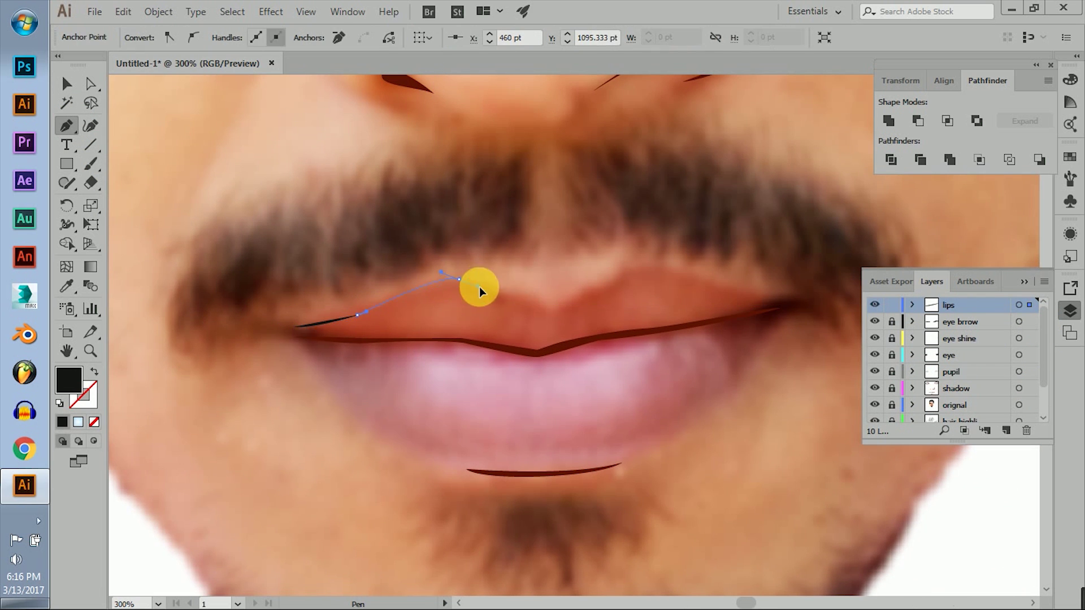
key(ctrl+z)
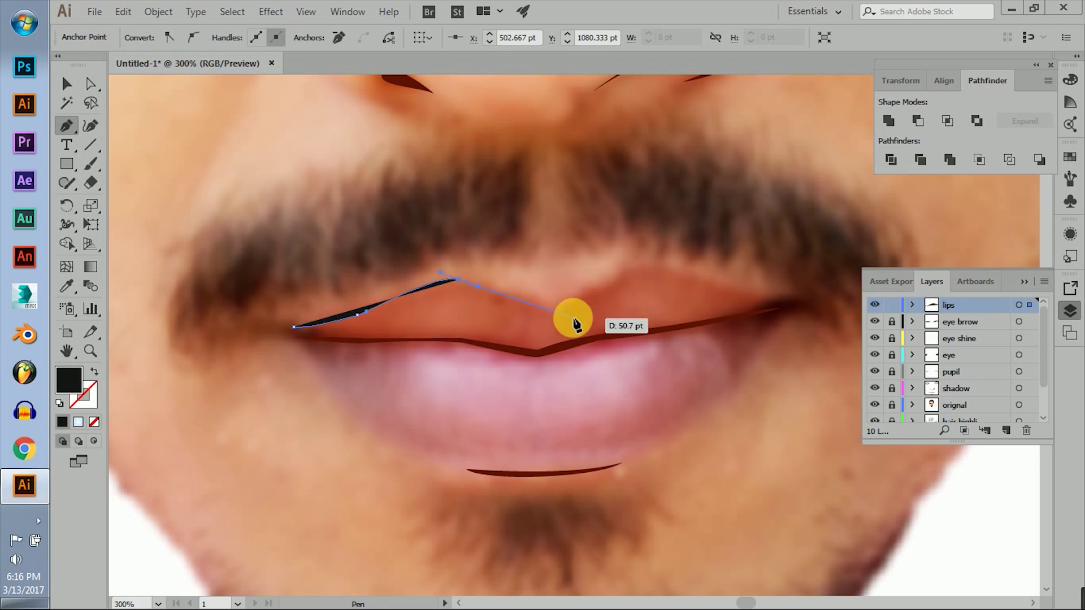
drag(479, 286, 472, 275)
click(551, 308)
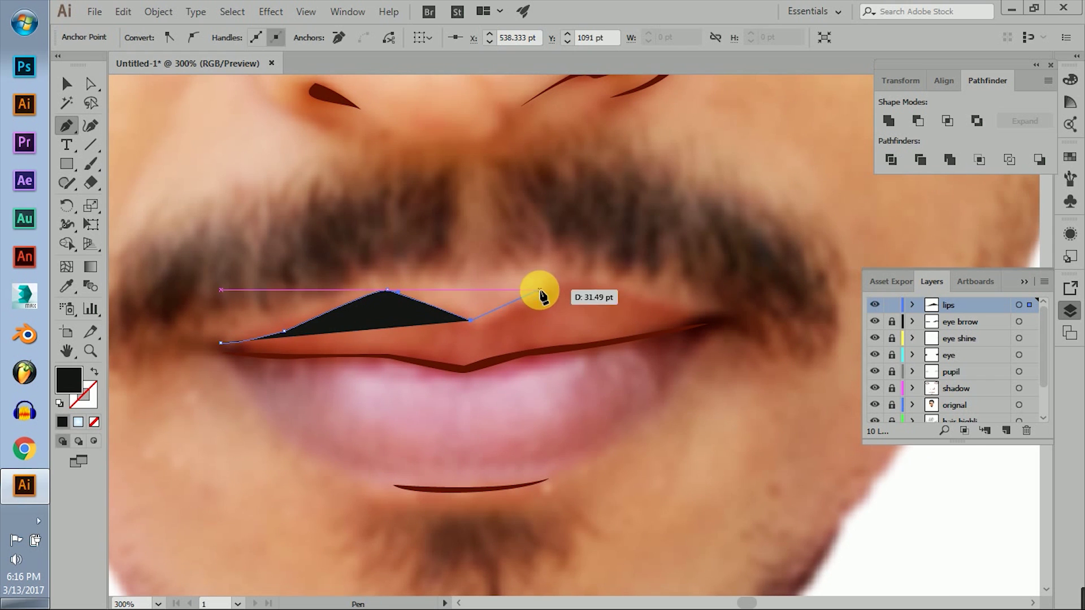
key(ctrl+z)
key(ctrl+z)
Step: Trace the upper lip's peaks to the right corner and close the lips shape along the lower lip
click(383, 293)
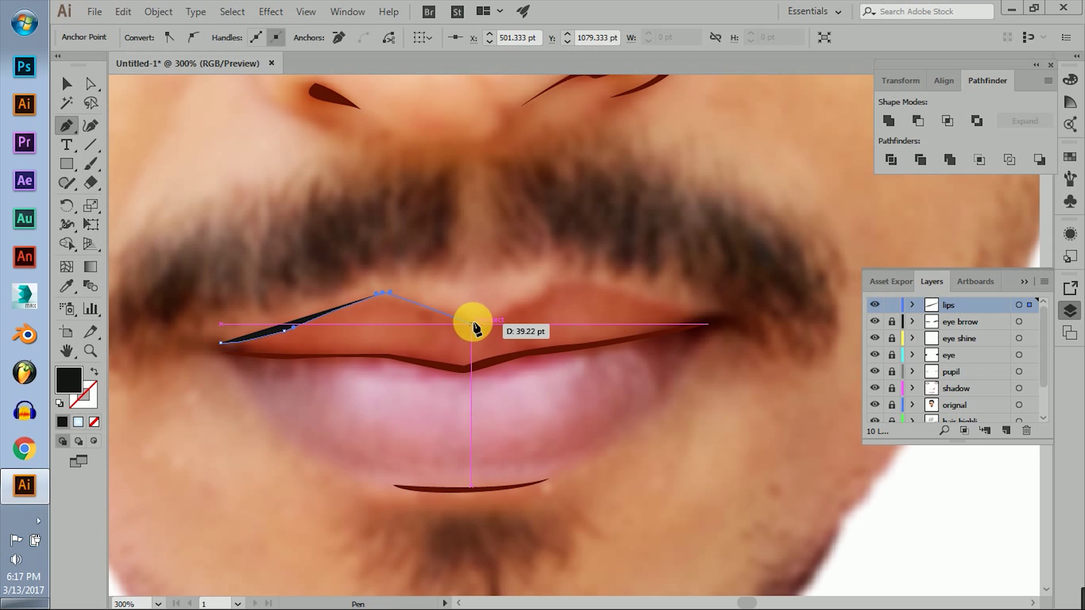
click(479, 319)
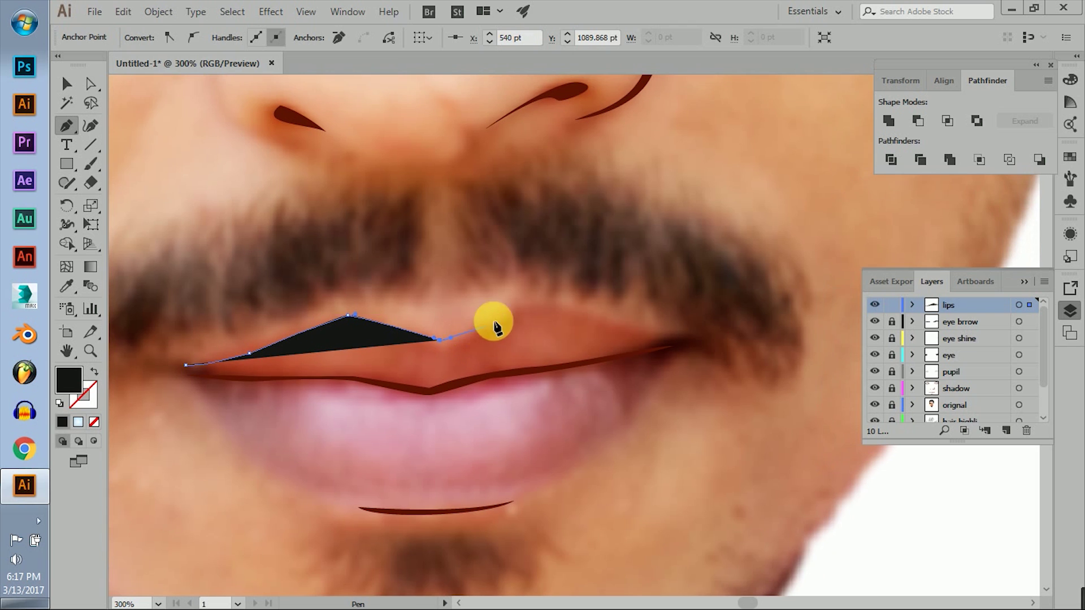
click(520, 303)
click(659, 340)
mouse_move(660, 341)
mouse_down()
mouse_move(684, 252)
mouse_move(671, 283)
mouse_move(691, 265)
mouse_up()
click(685, 264)
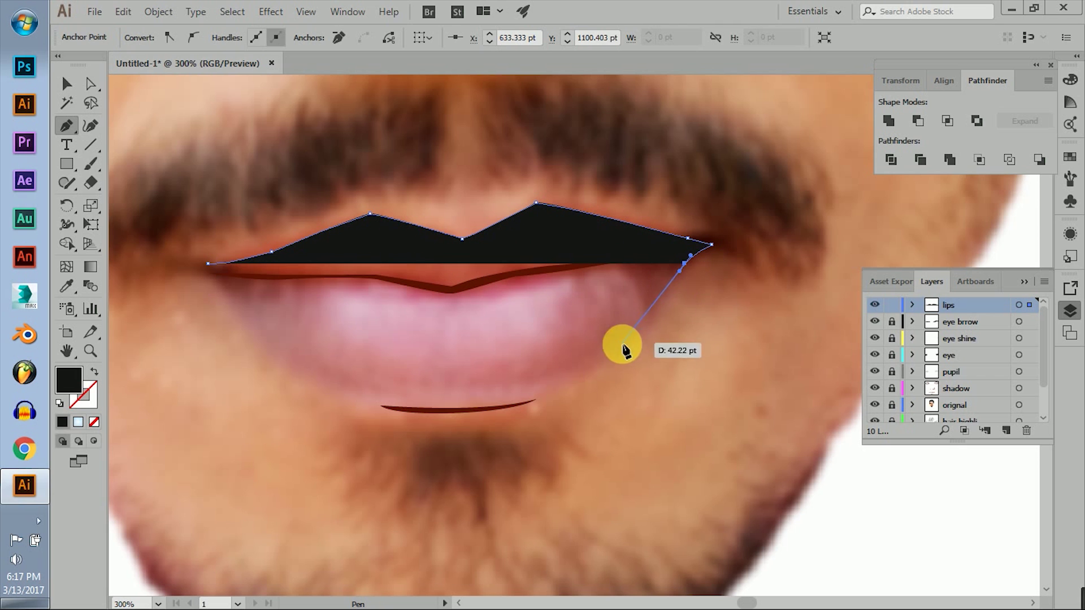
drag(309, 403, 320, 406)
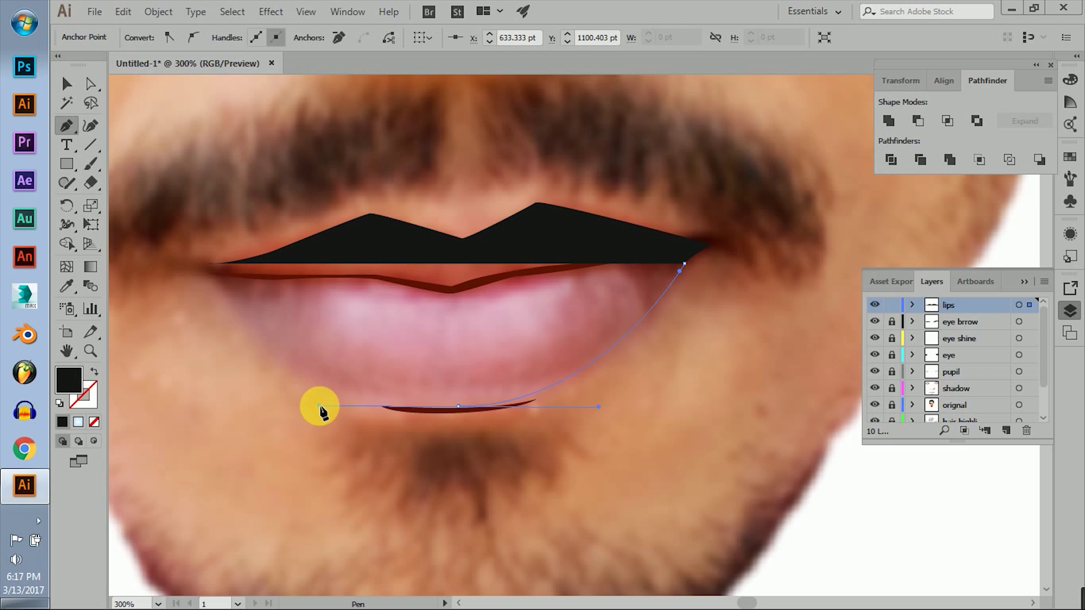
scroll(339, 402, up, 1)
scroll(339, 403, left, 2)
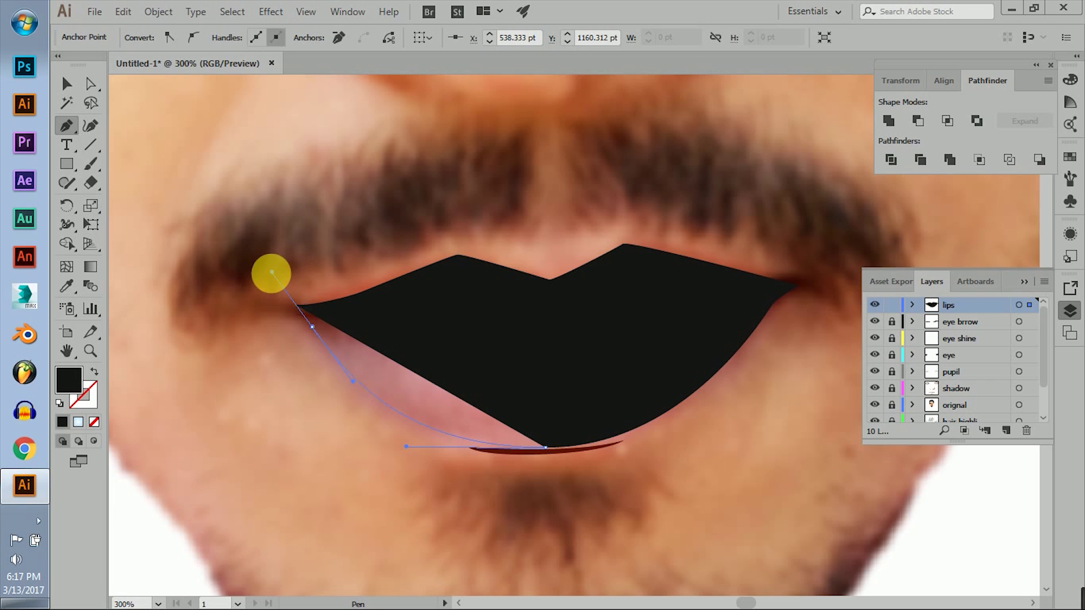
drag(296, 305, 347, 386)
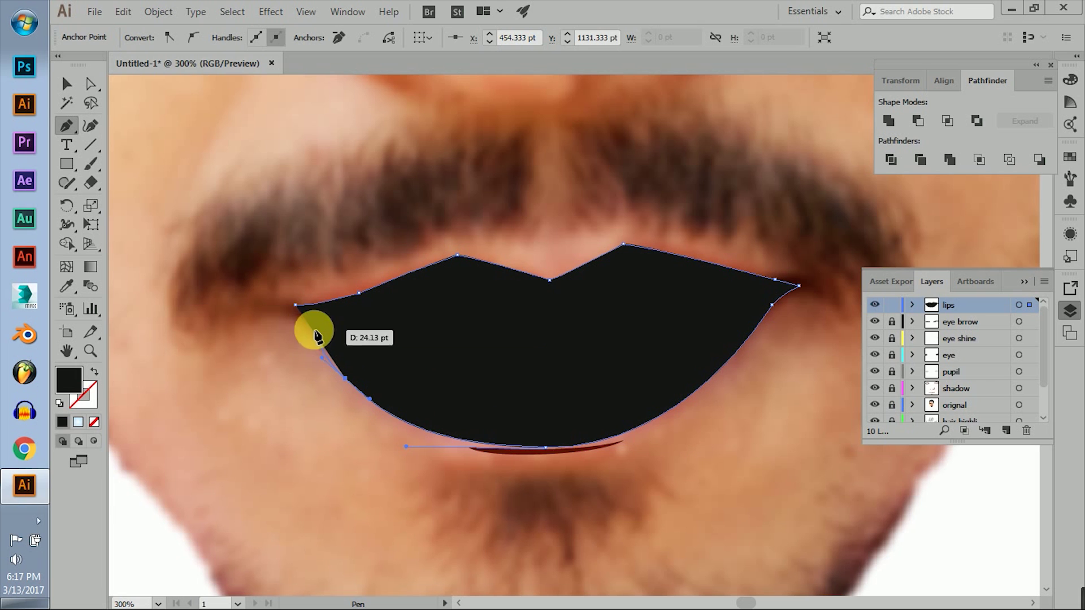
drag(325, 361, 276, 298)
key(ctrl+minus)
key(ctrl+minus)
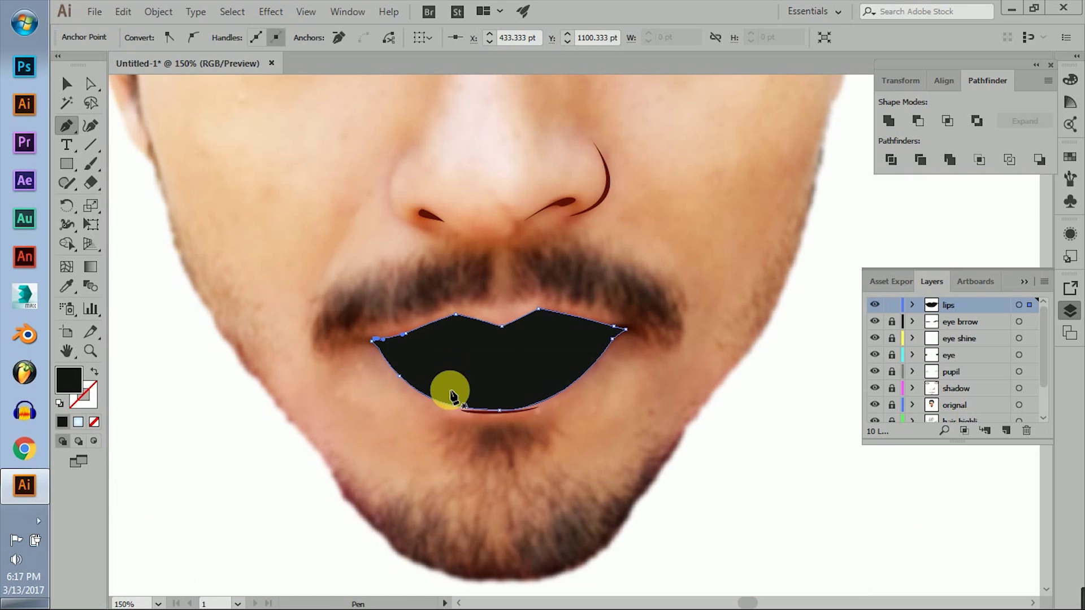
Step: Fill the lips with pink and move the lips layer above the original photo
double_click(68, 380)
click(696, 241)
key(Return)
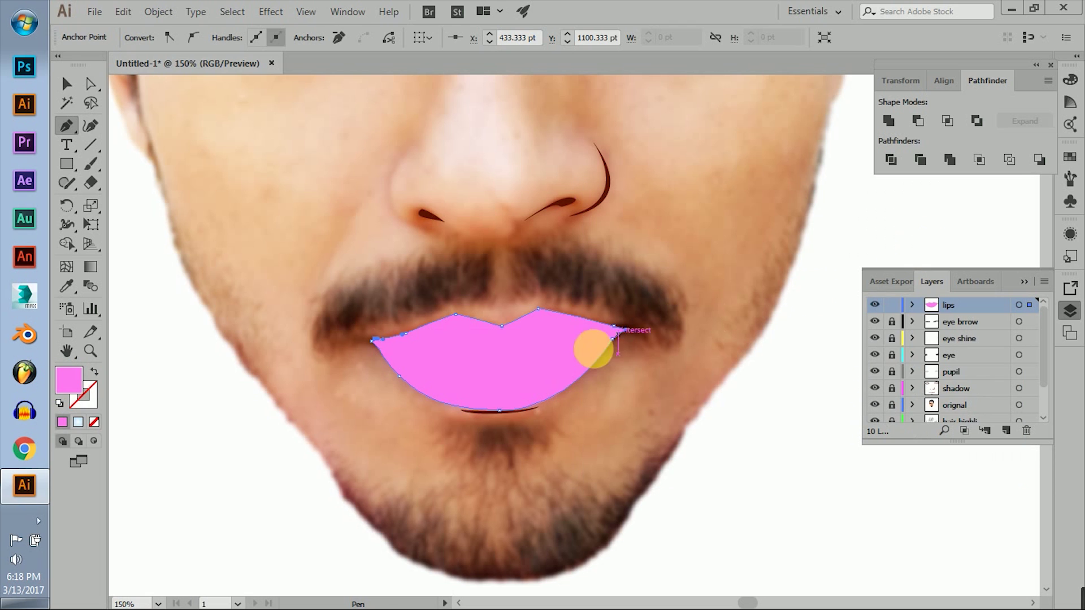
drag(915, 315, 947, 407)
key(i)
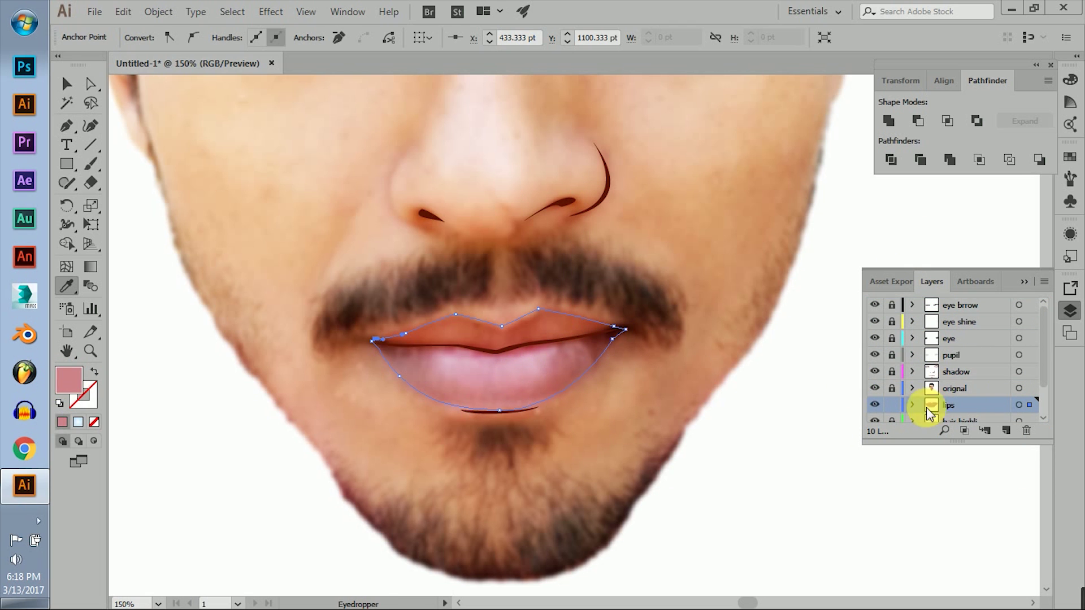
click(920, 389)
drag(895, 411, 927, 382)
Step: Check the lips shape and move the lips layer below the original photo
click(66, 83)
click(471, 370)
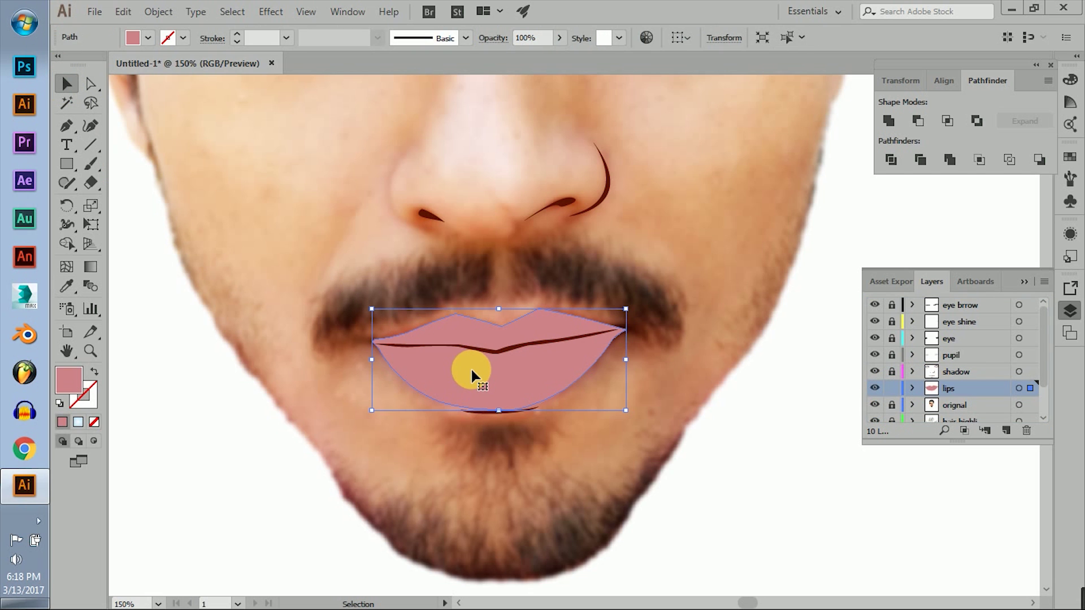
click(411, 377)
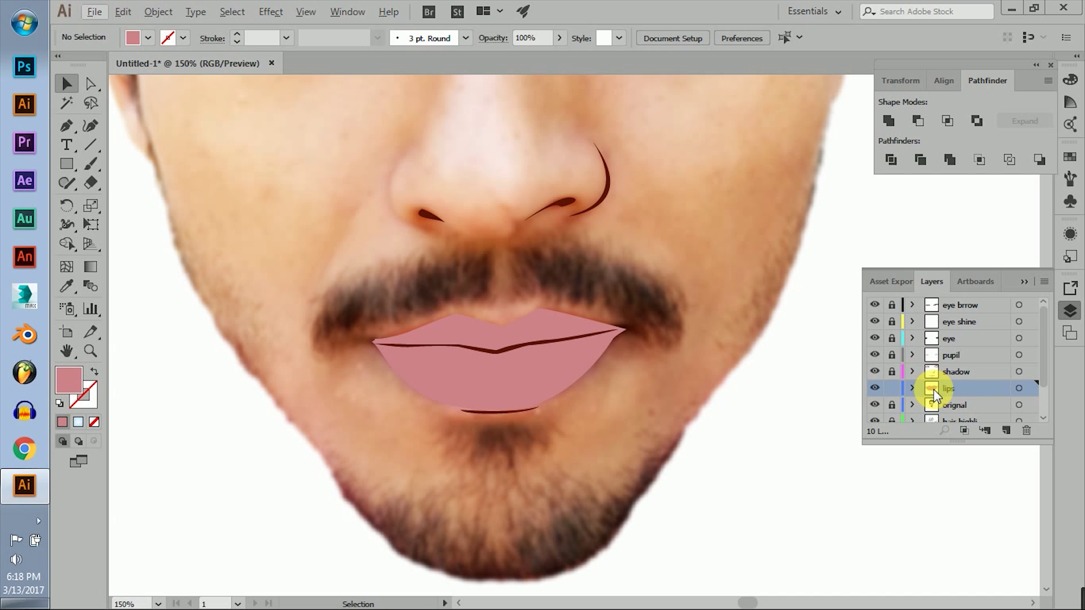
drag(935, 370, 941, 390)
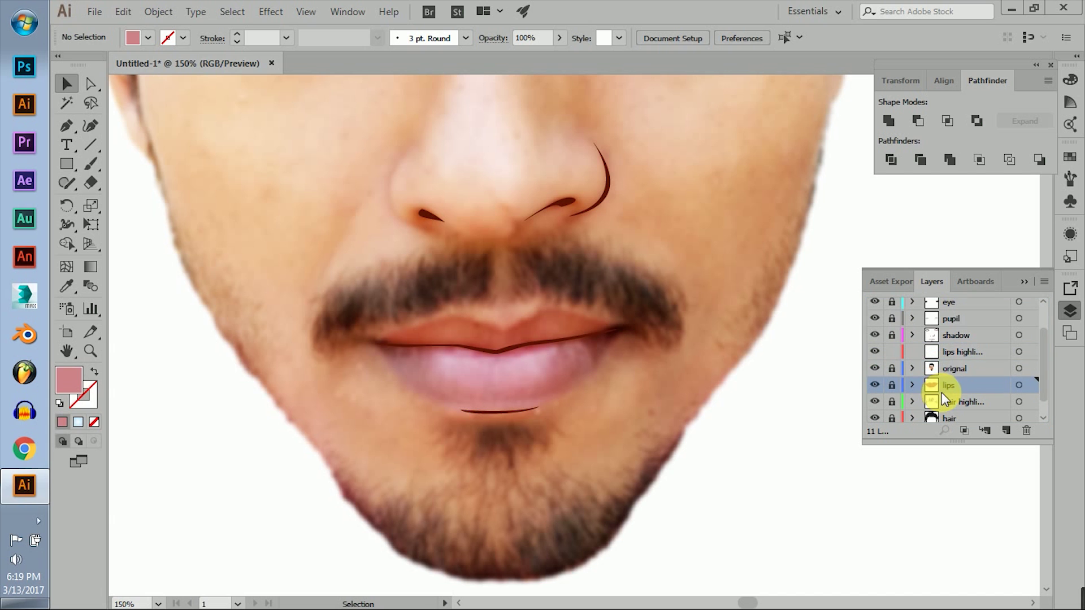
Step: Start a lower-lip highlight with the Pen tool, then delete the rough outline
key(p)
scroll(520, 390, right, 3)
drag(351, 341, 365, 343)
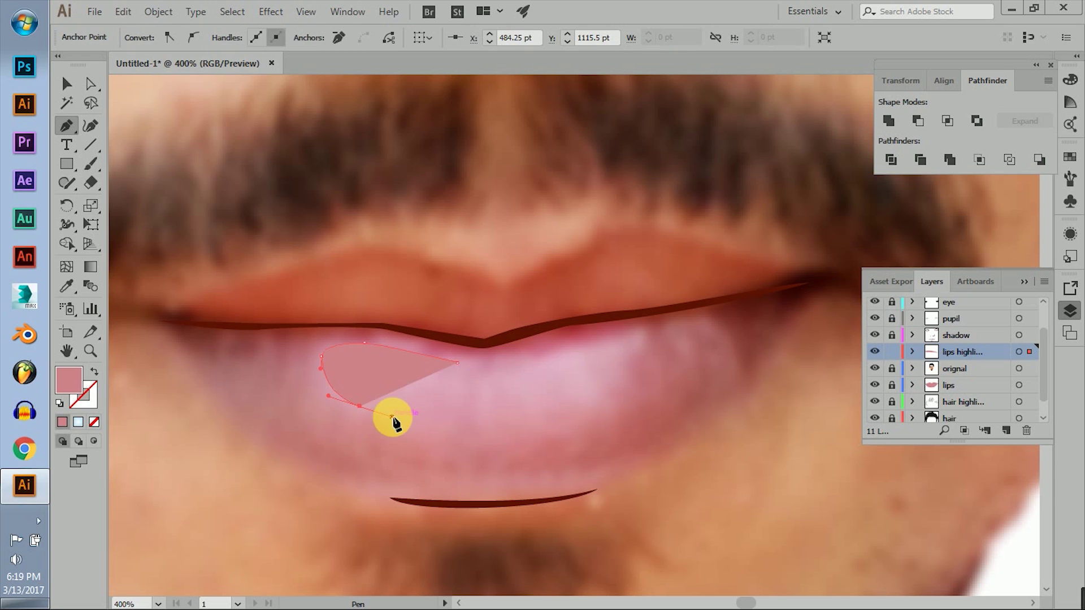
click(66, 126)
drag(391, 416, 432, 424)
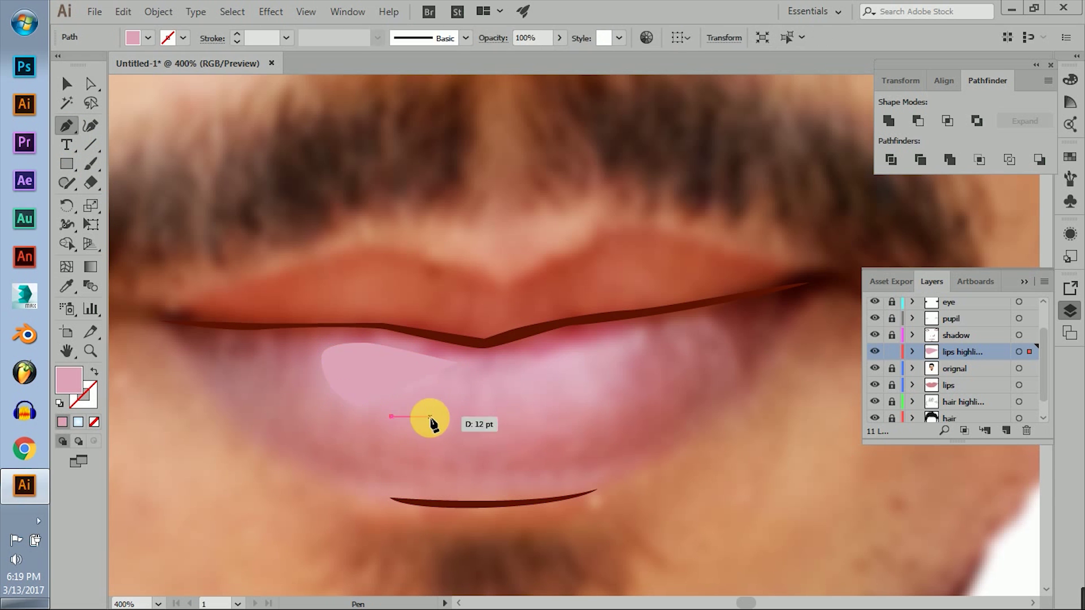
key(Delete)
key(i)
Step: Draw a closed highlight shape across the lower lip and deselect it
click(68, 126)
drag(461, 368, 431, 364)
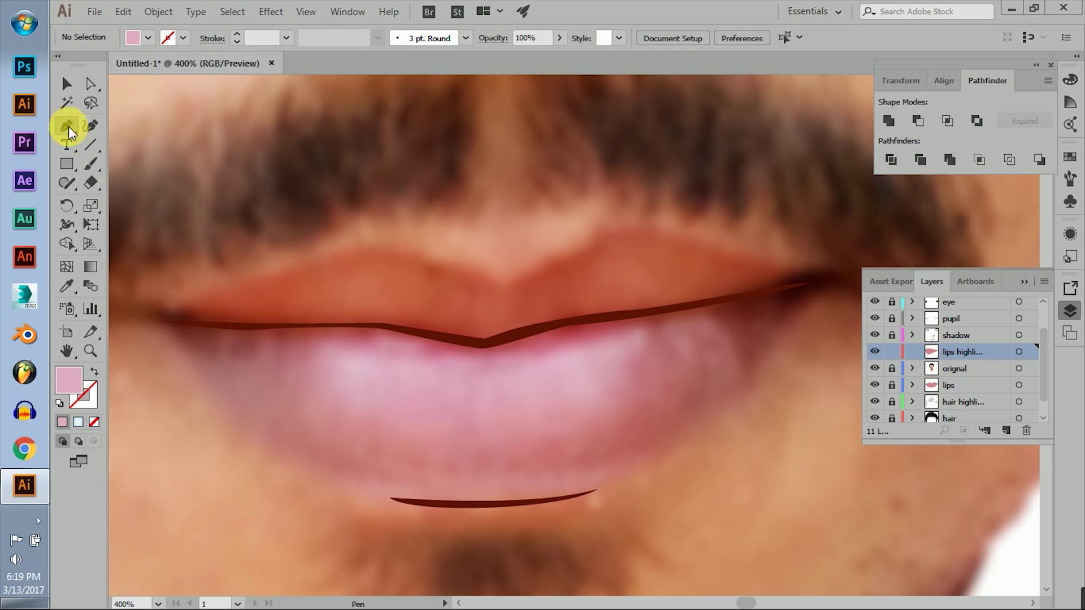
drag(357, 349, 367, 349)
drag(314, 368, 314, 373)
drag(542, 402, 615, 391)
drag(642, 339, 596, 345)
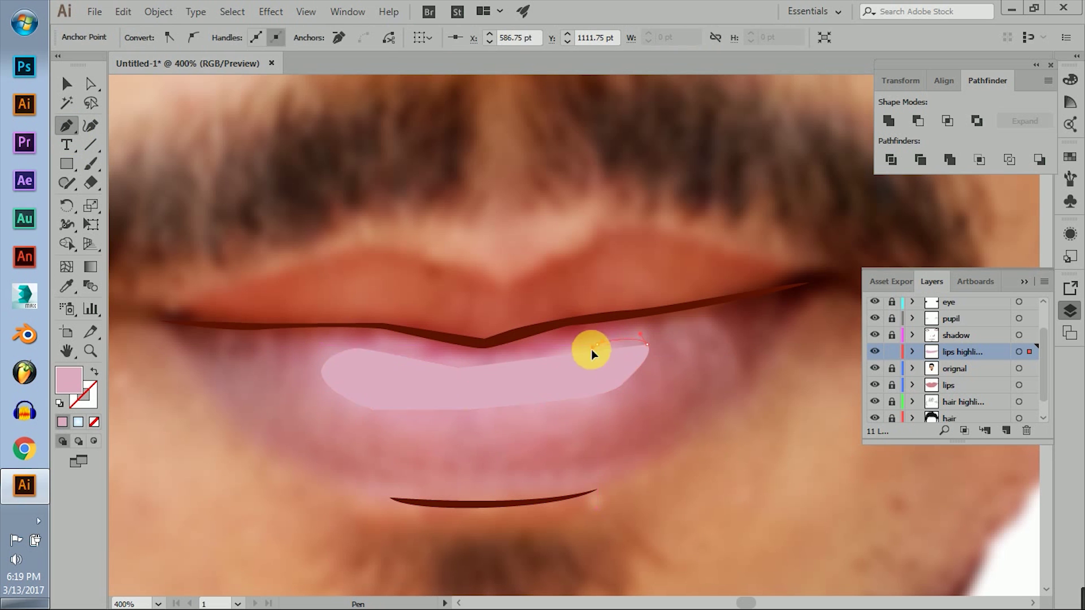
drag(468, 379, 460, 380)
key(v)
click(363, 211)
Step: Move the lip highlight layer below the original photo and hide the photo
drag(947, 381, 944, 377)
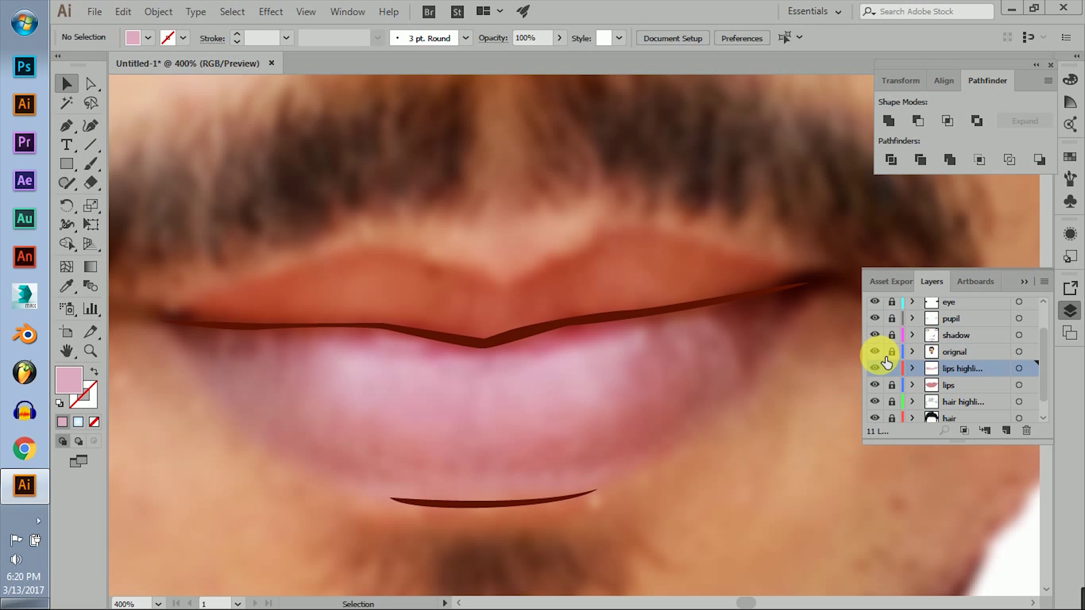
click(876, 352)
scroll(426, 279, down, 2)
scroll(452, 339, down, 3)
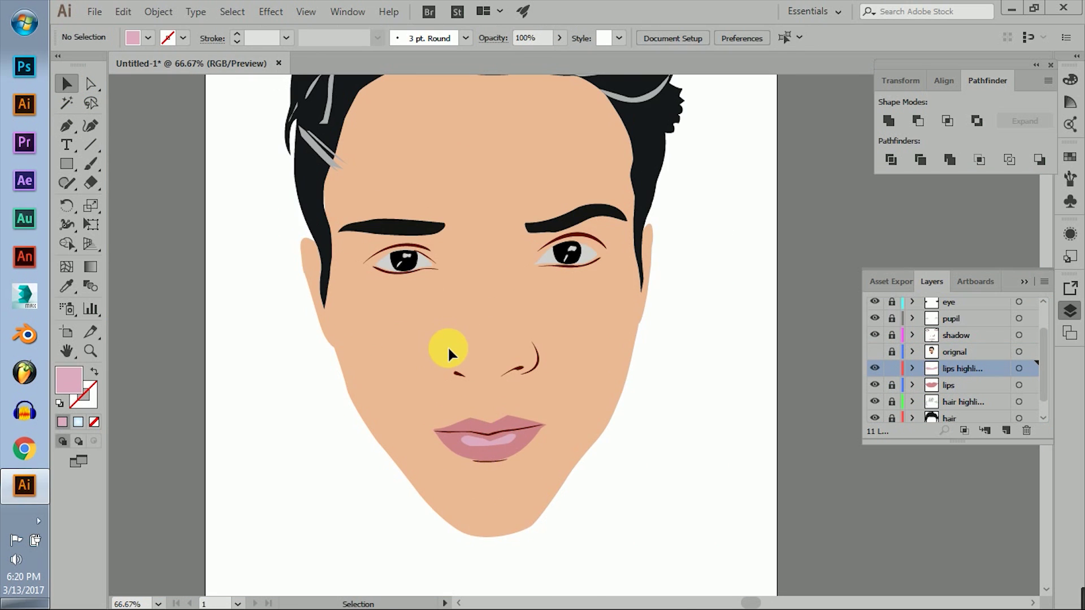
scroll(476, 351, down, 1)
scroll(484, 273, down, 1)
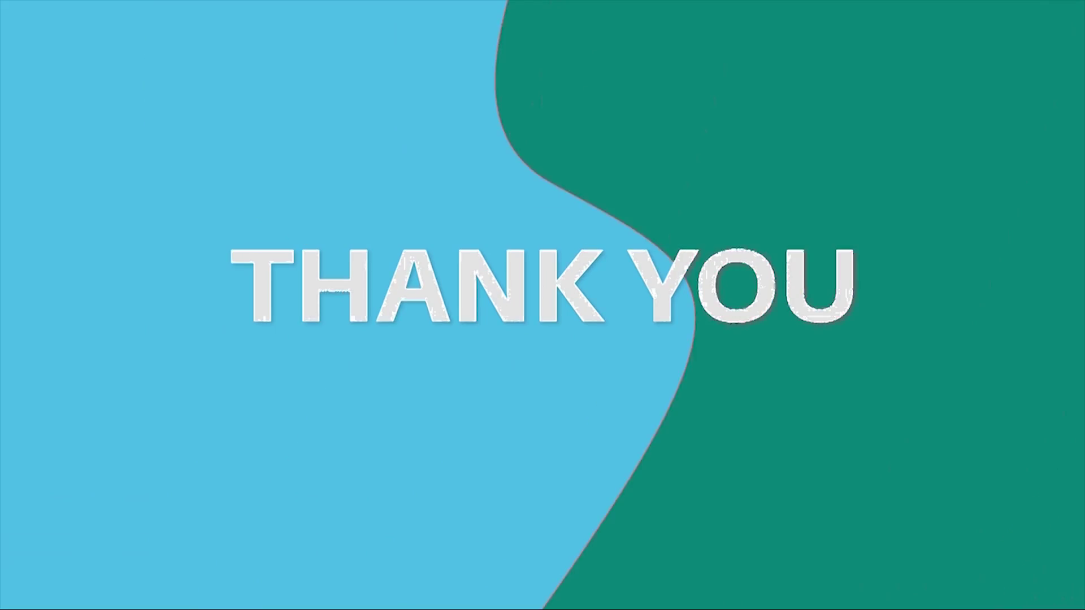